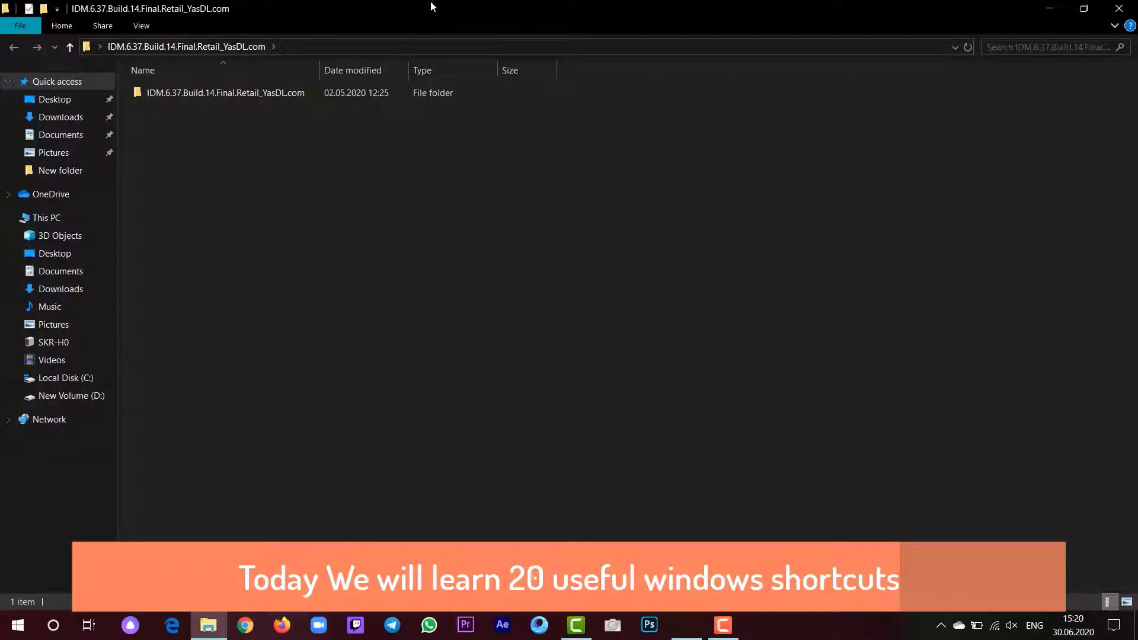
Open several Explorer windows, including the nemo_by_kdr3w_dc8k7b7 folder, then minimize them all with Win+D.
double_click(431, 3)
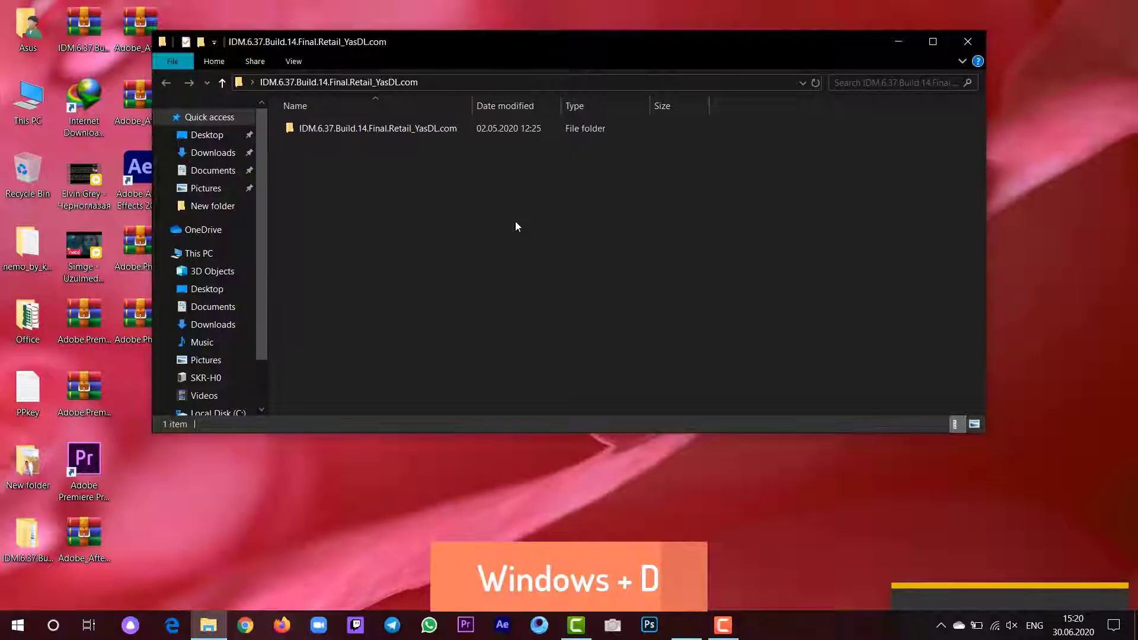
key(ctrl+n)
key(ctrl+n)
key(ctrl+n)
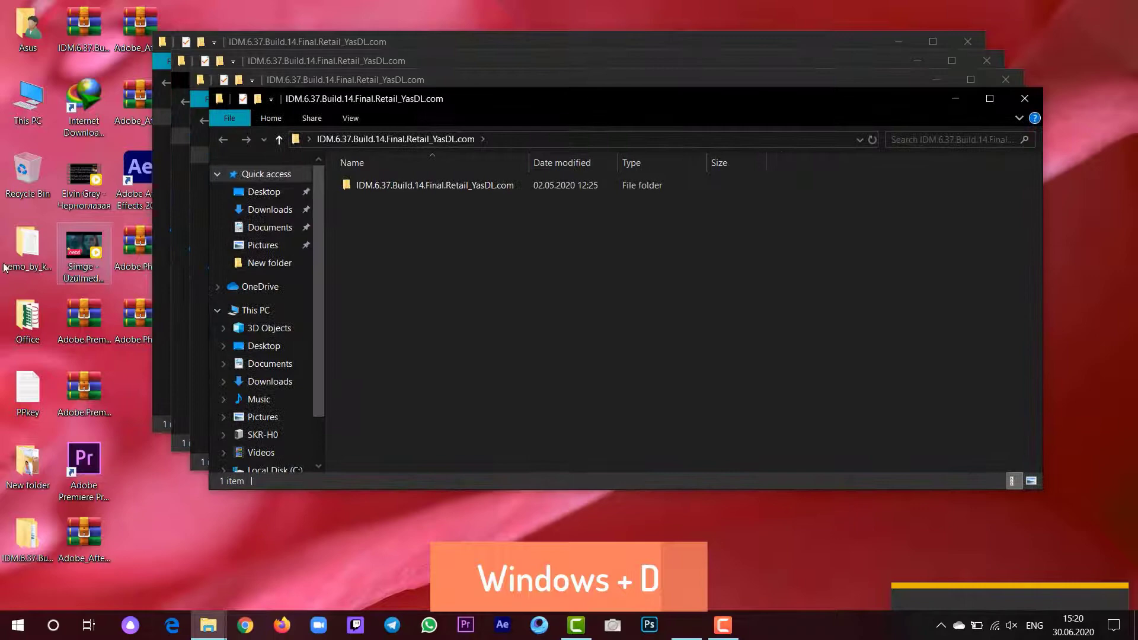
double_click(5, 267)
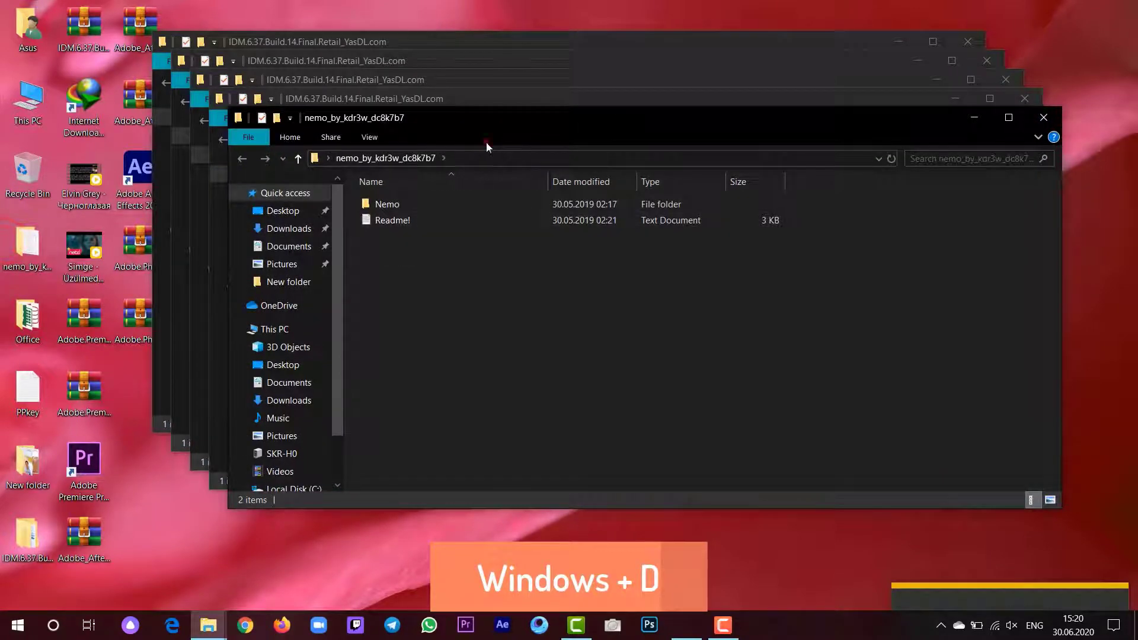
drag(486, 144, 515, 134)
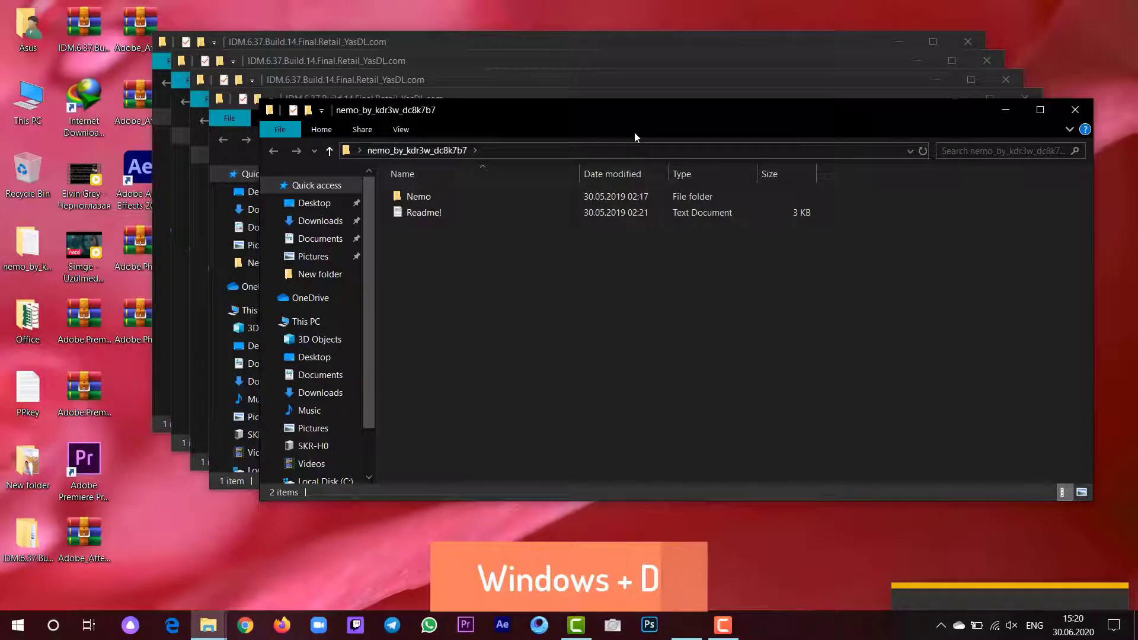
key(super+d)
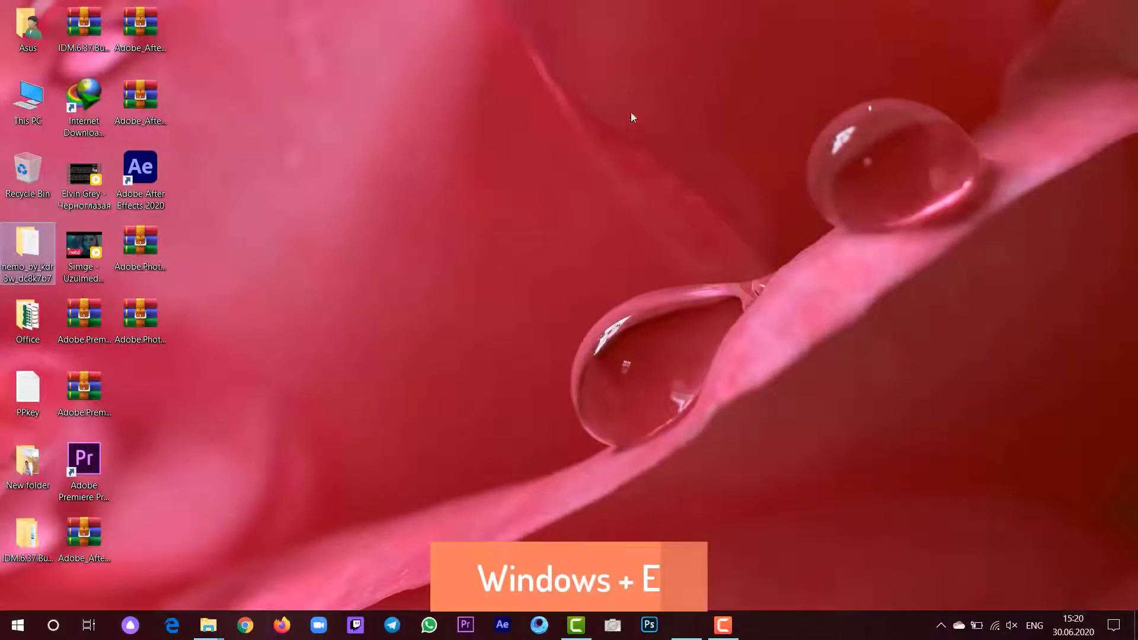
Open a new Explorer window with Win+E and switch it to This PC's folders and drives.
click(415, 205)
key(super+e)
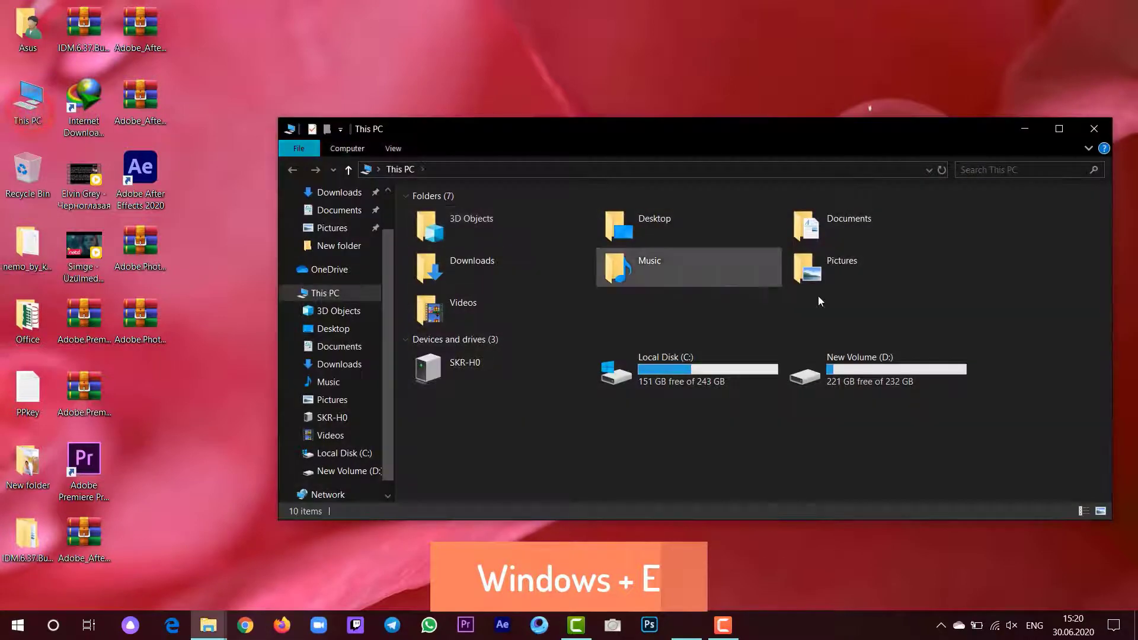
click(1095, 129)
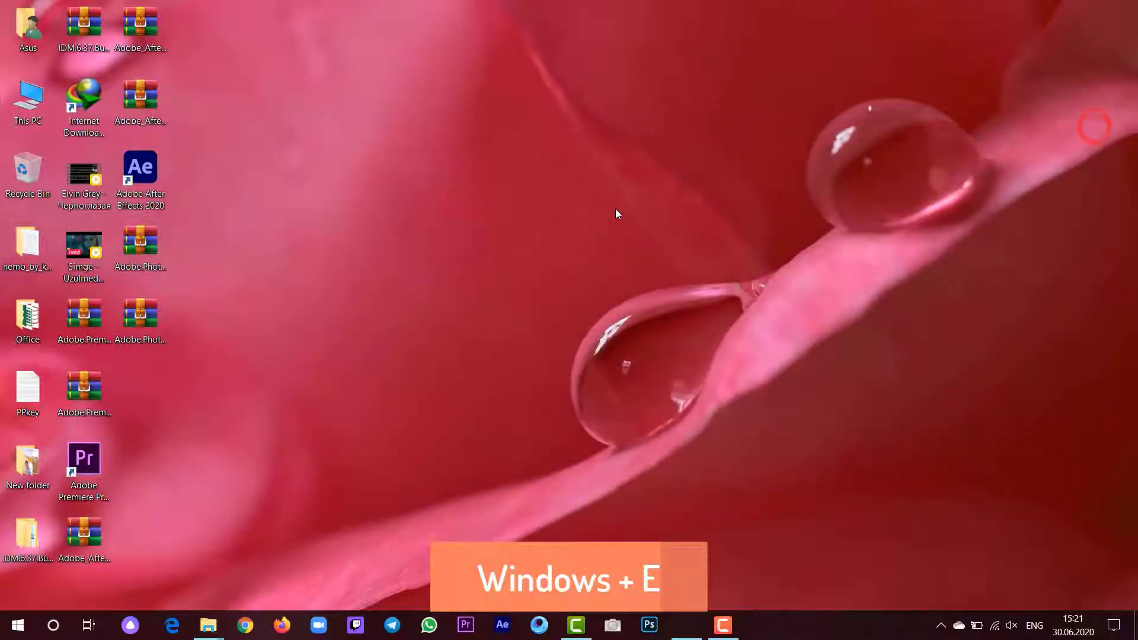
key(super+e)
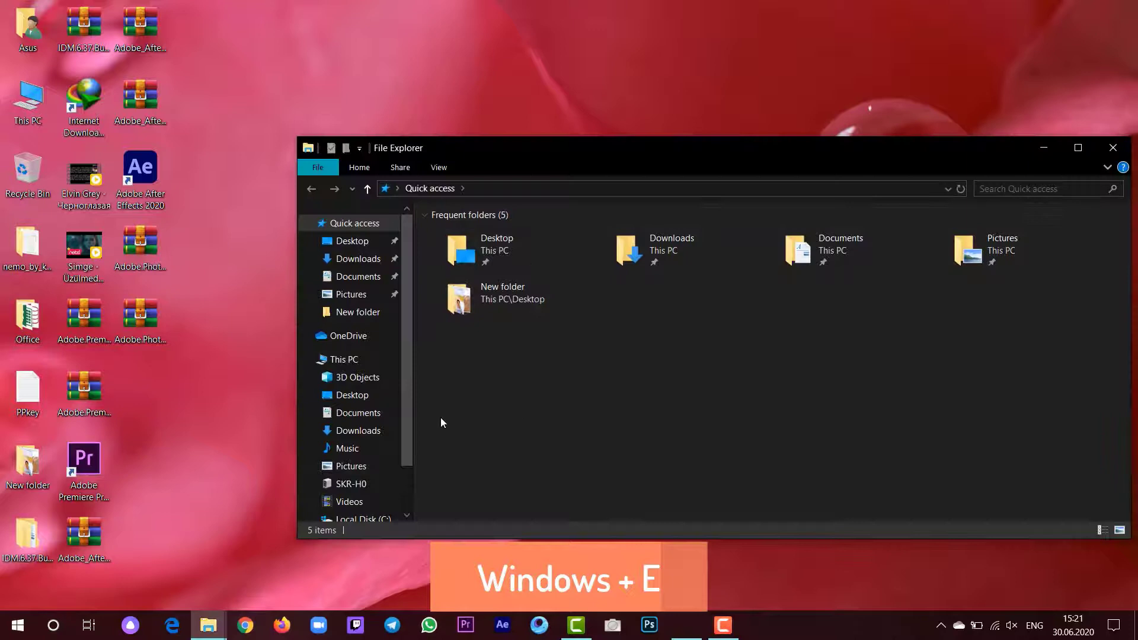
scroll(369, 347, down, 1)
click(373, 295)
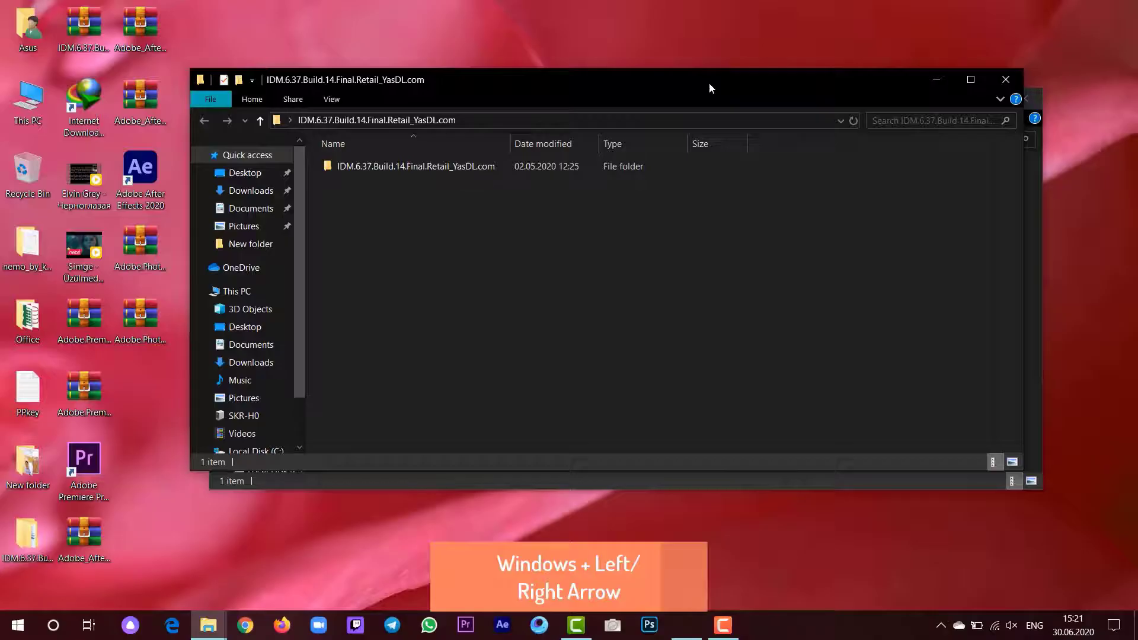
Snap the IDM folder window to the left and right halves using Win+Left and Win+Right.
key(super+Left)
key(super+Right)
key(super+Left)
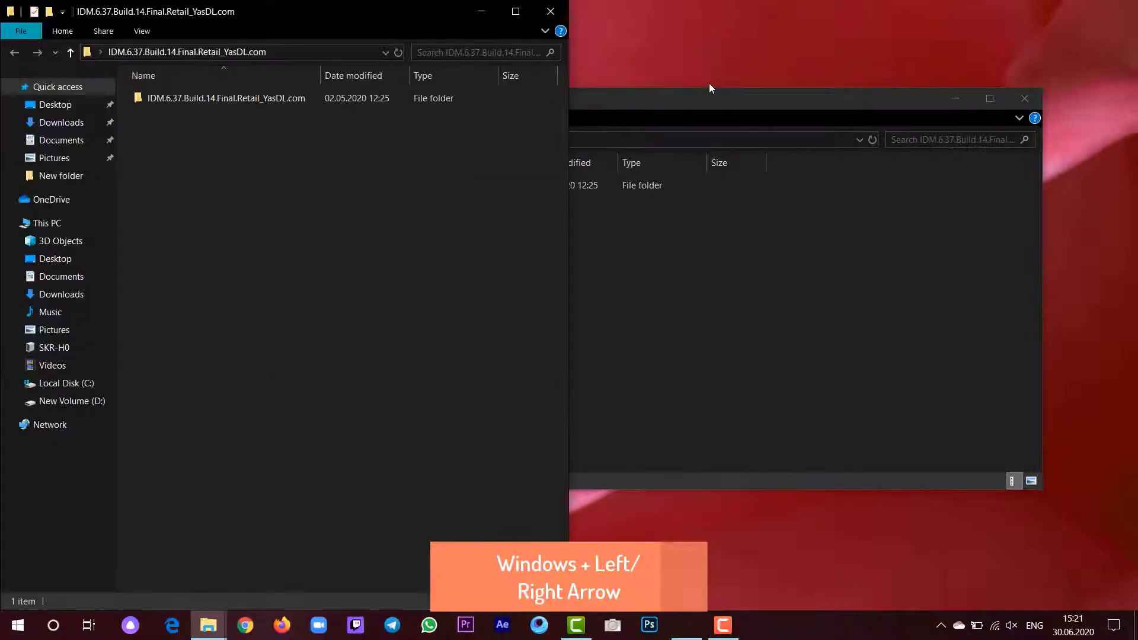
key(super+Right)
key(super+Right)
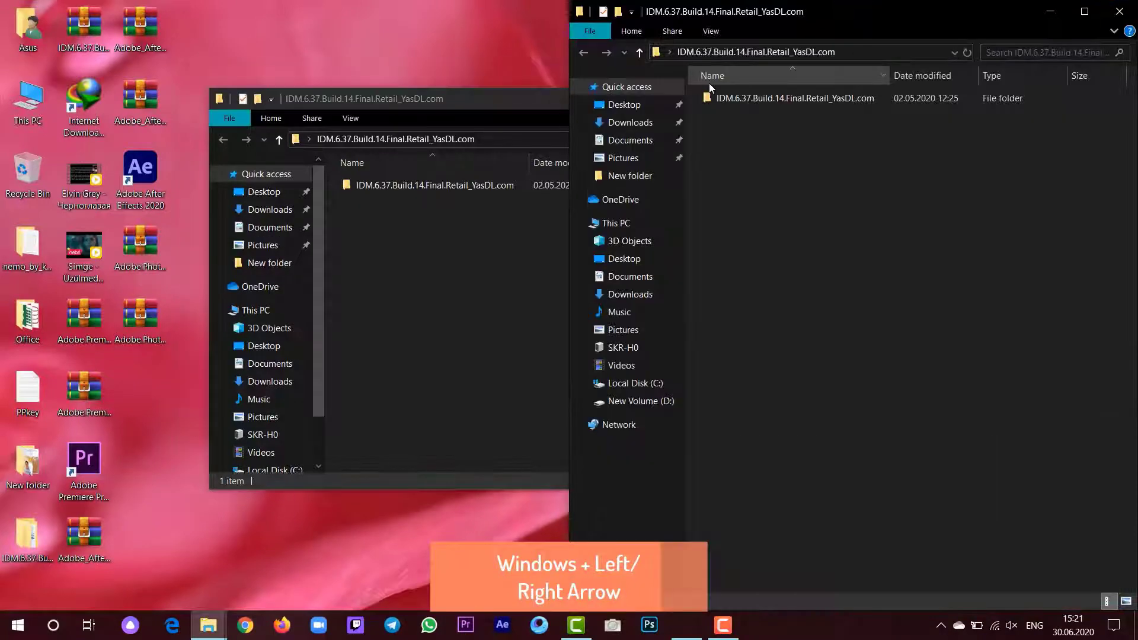
key(super+Left)
key(super+Left)
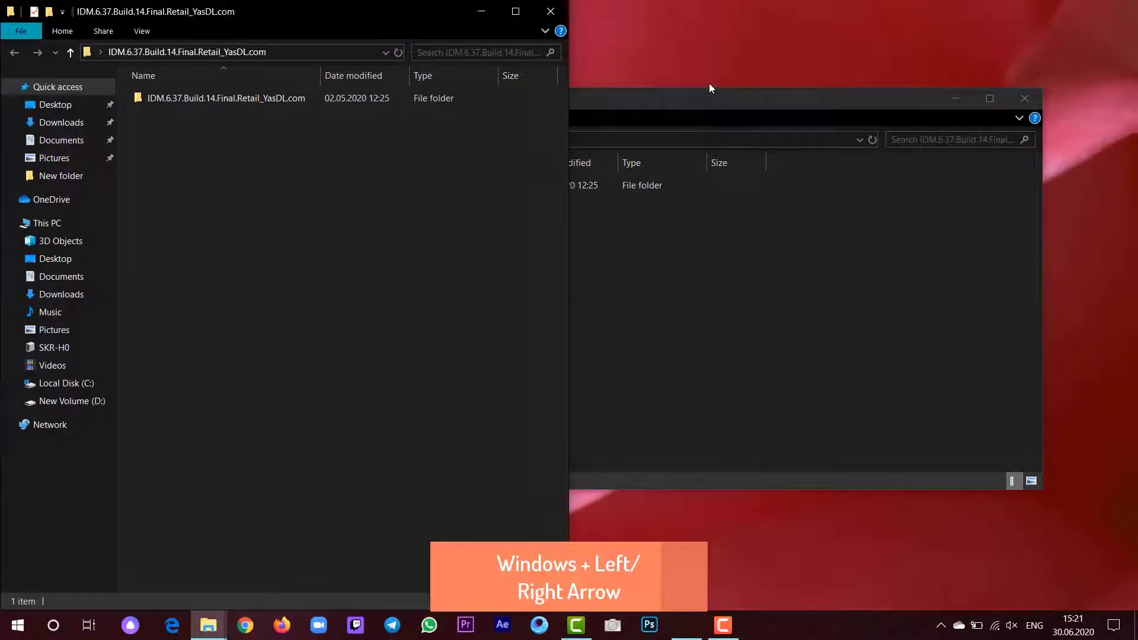
key(super+Right)
key(super+Right)
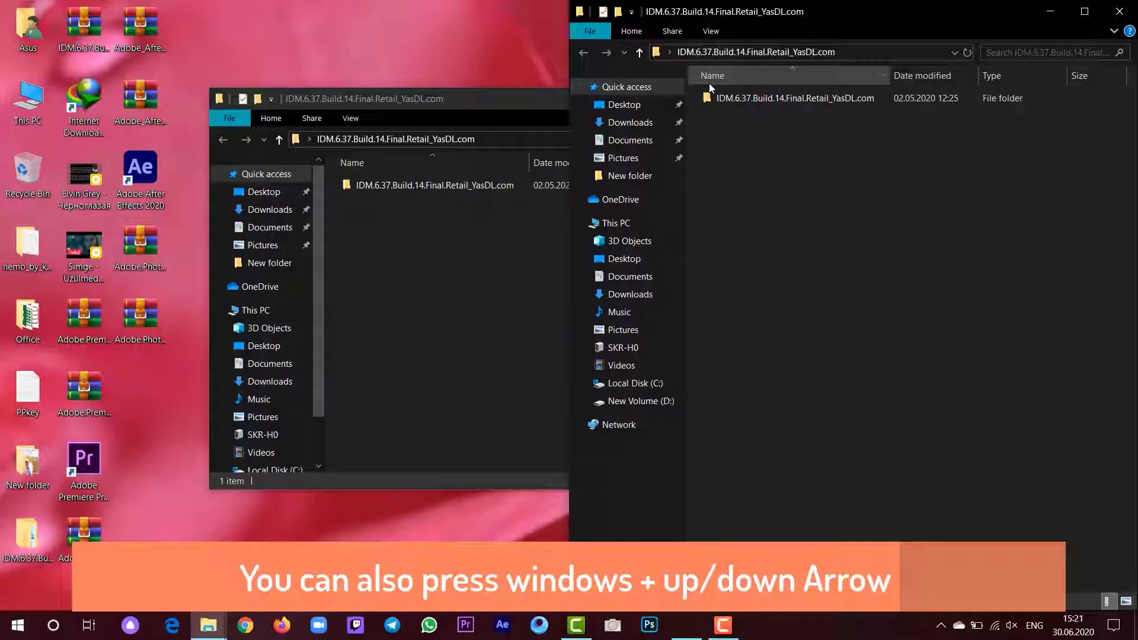
Restore, minimize and maximize the window with Win+Down and Win+Up, ending minimized.
key(super+Down)
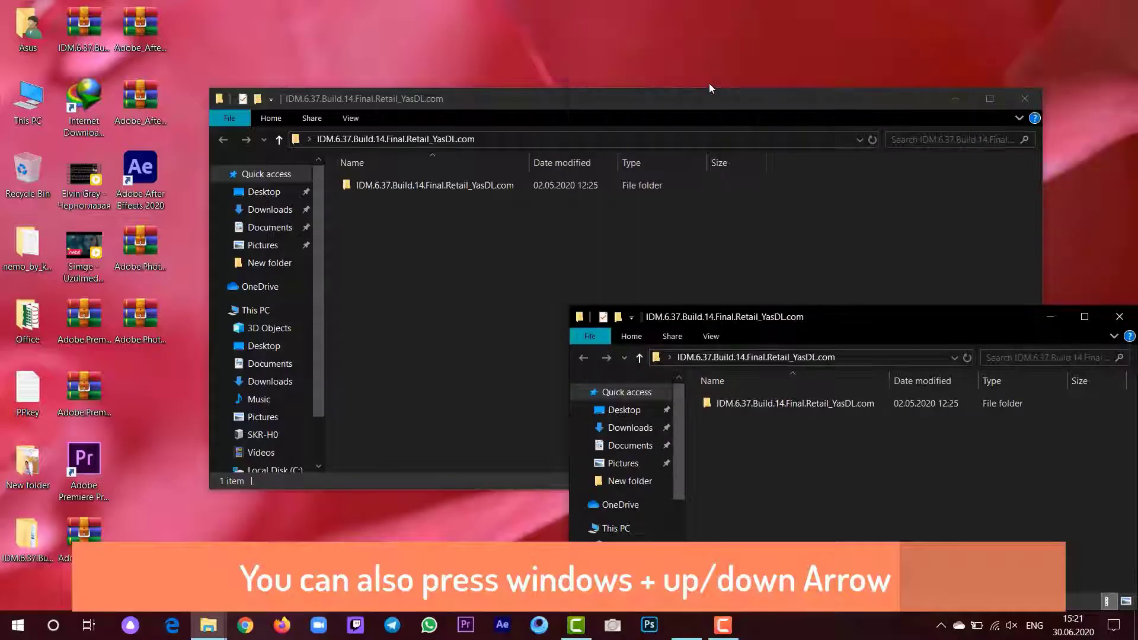
key(super+Down)
key(super+Up)
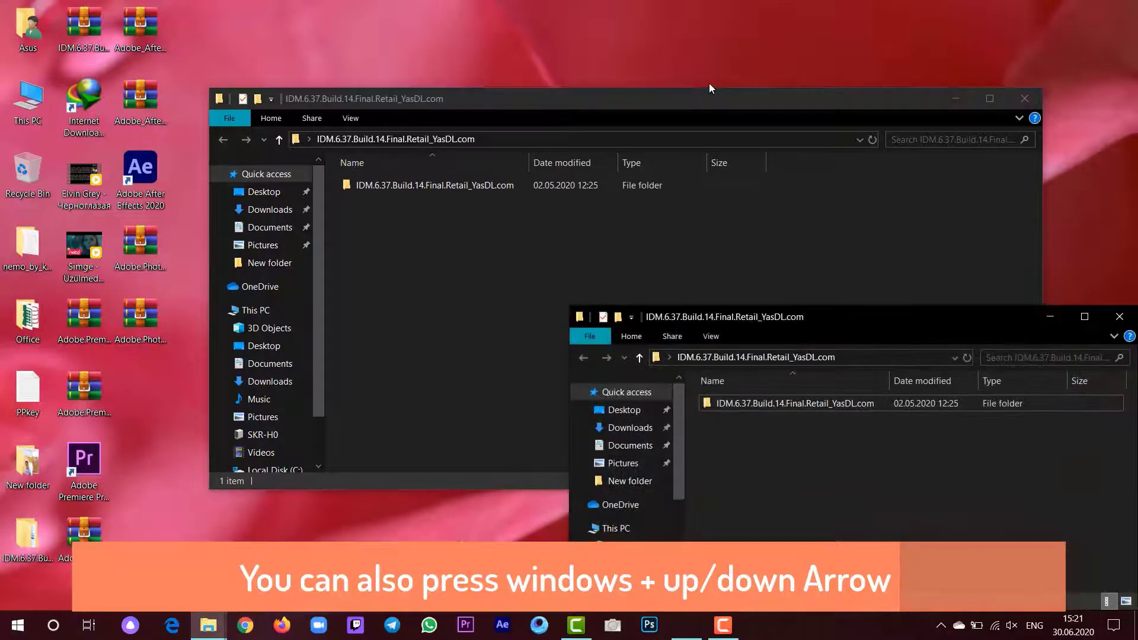
key(super+Up)
key(super+Down)
key(super+Down)
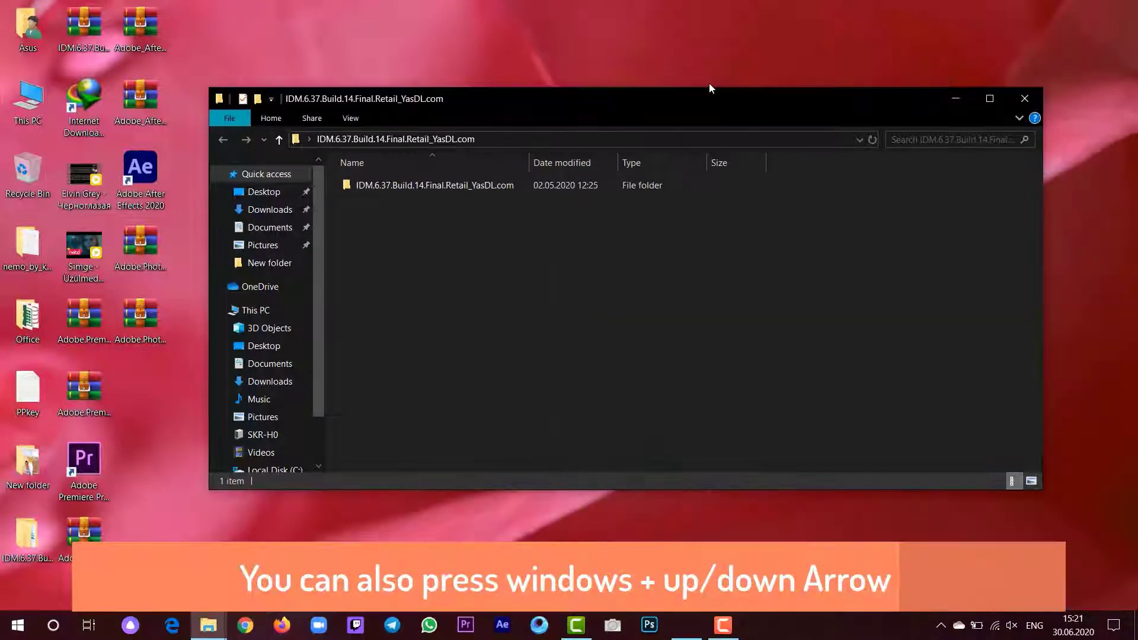
key(super+Up)
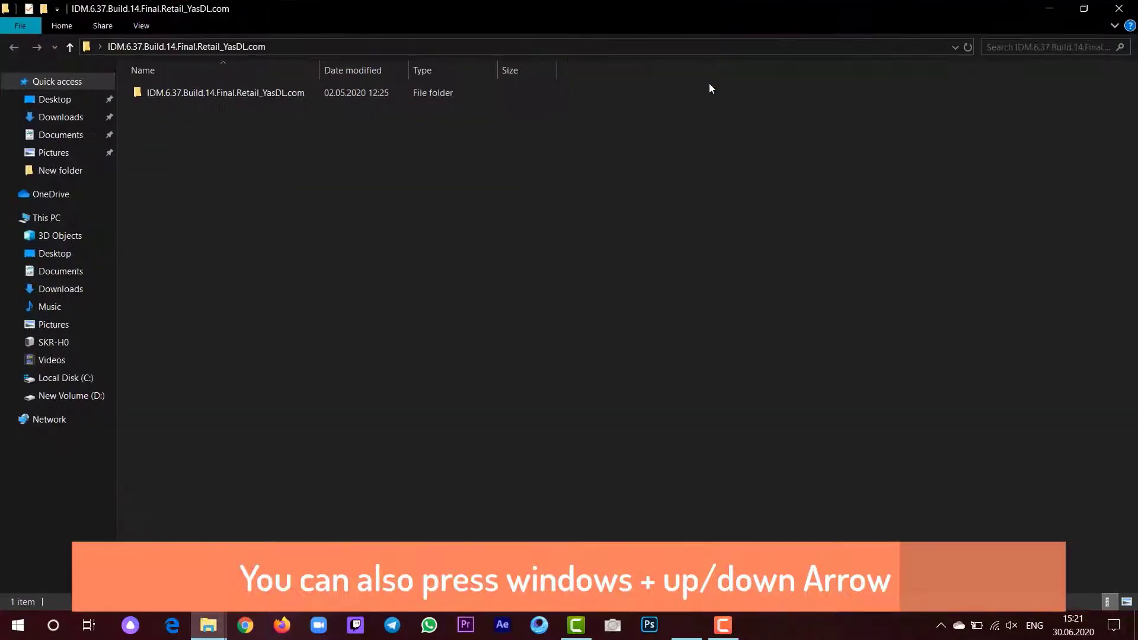
key(super+Down)
key(super+Down)
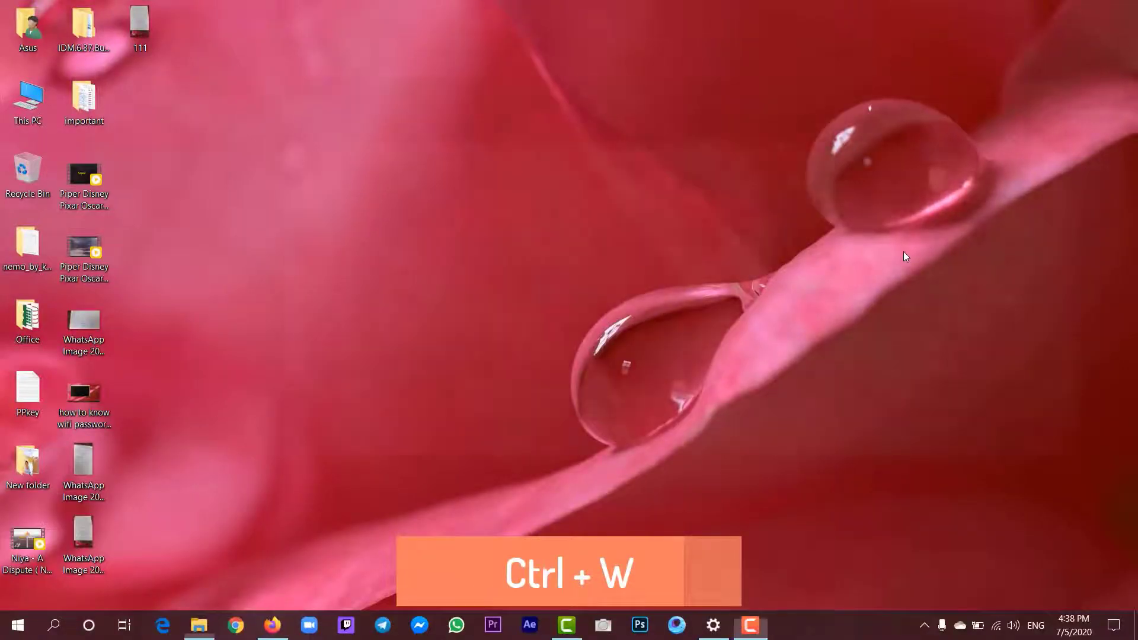
Open two Explorer windows, browse one to Documents and close it with Ctrl+W.
key(super+e)
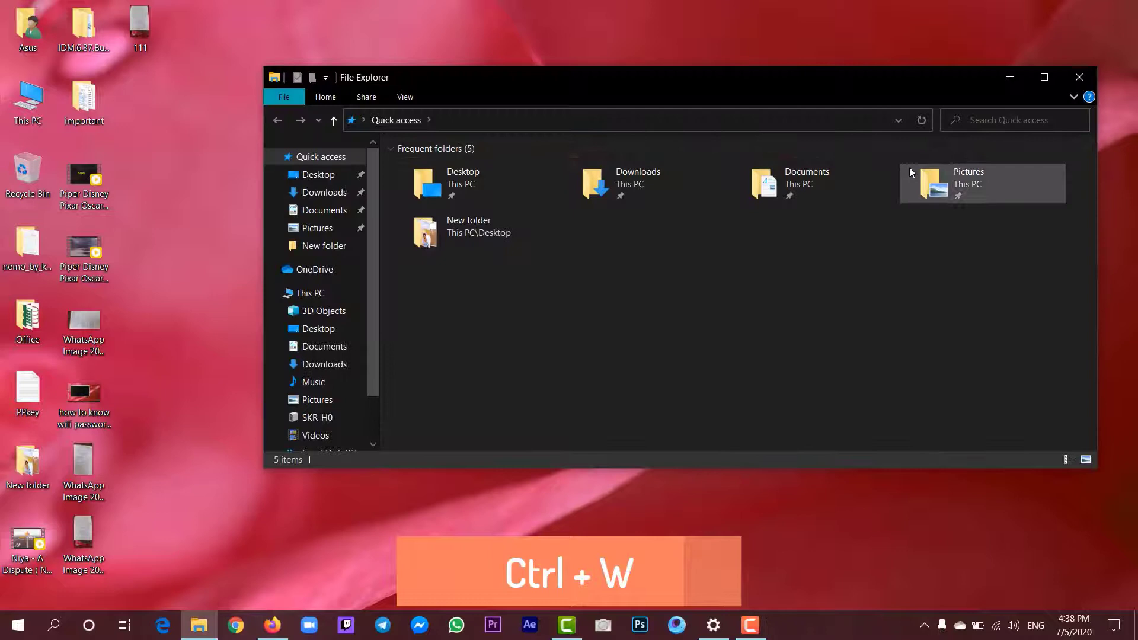
key(ctrl+n)
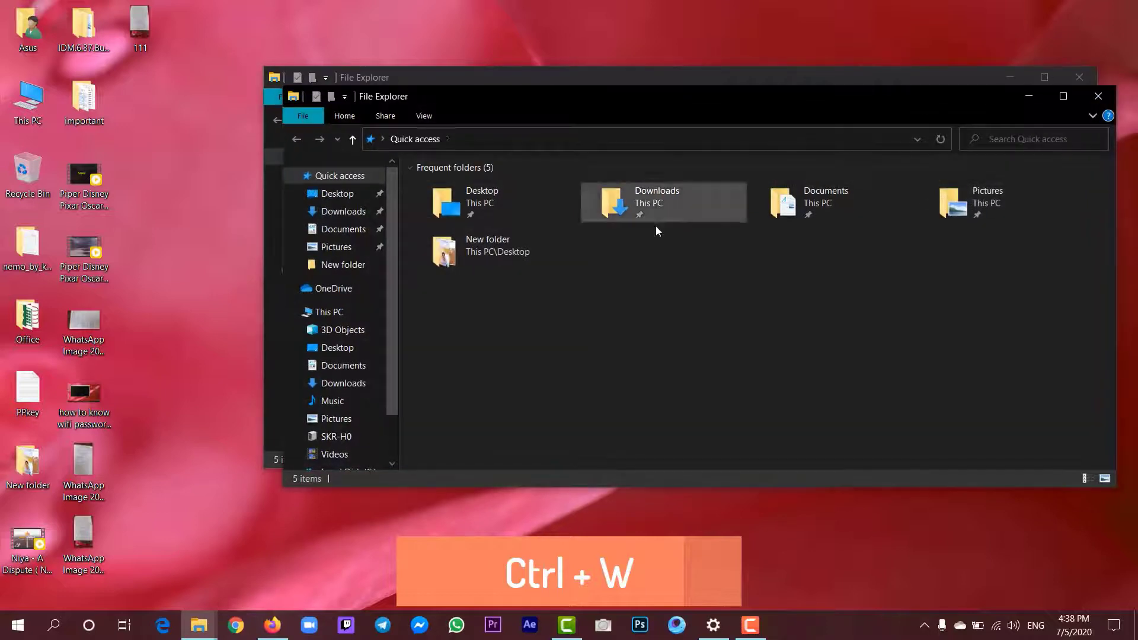
click(360, 369)
key(ctrl+w)
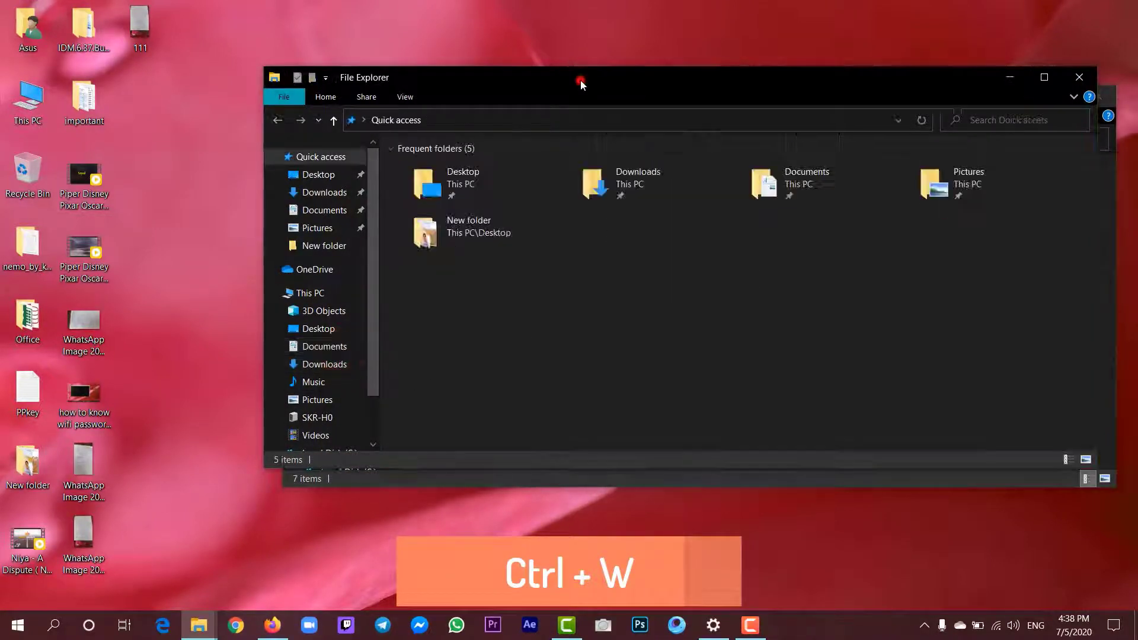
Open Local Disk (C:), then close the Documents and Local Disk (C:) windows with Ctrl+W.
scroll(333, 417, down, 2)
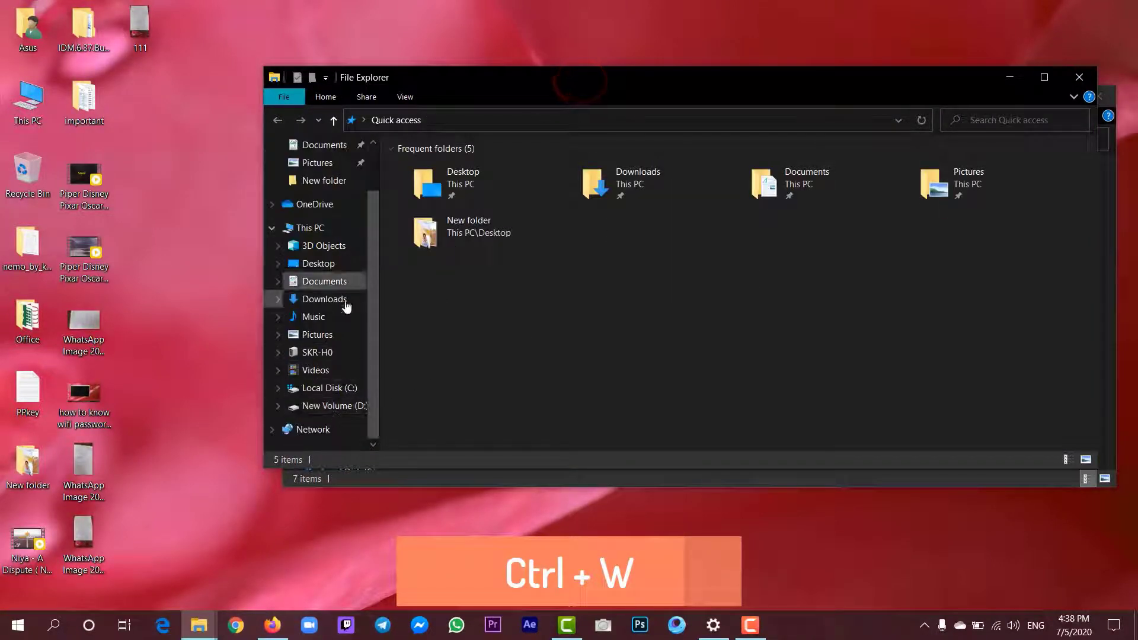
click(337, 388)
drag(725, 97, 468, 150)
click(948, 184)
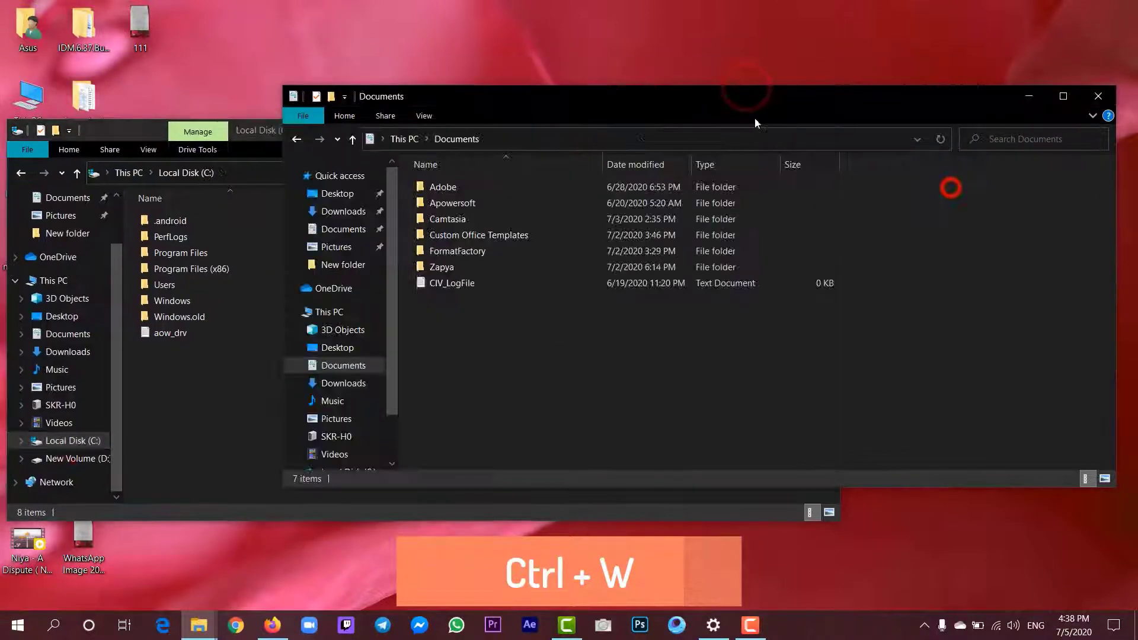
drag(777, 101, 826, 86)
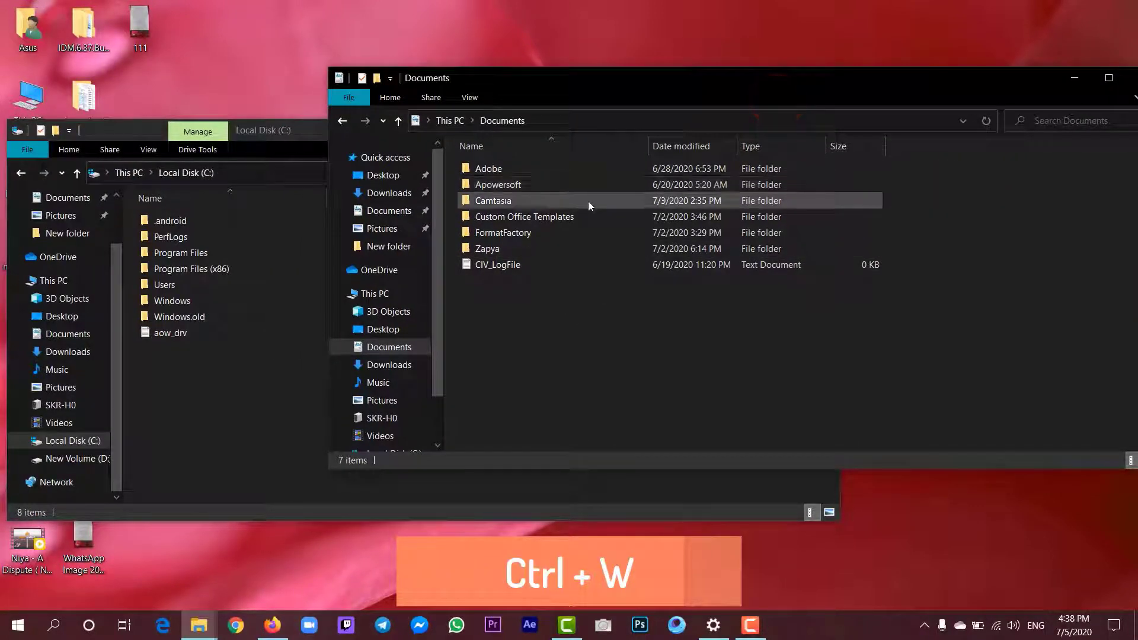
key(ctrl+w)
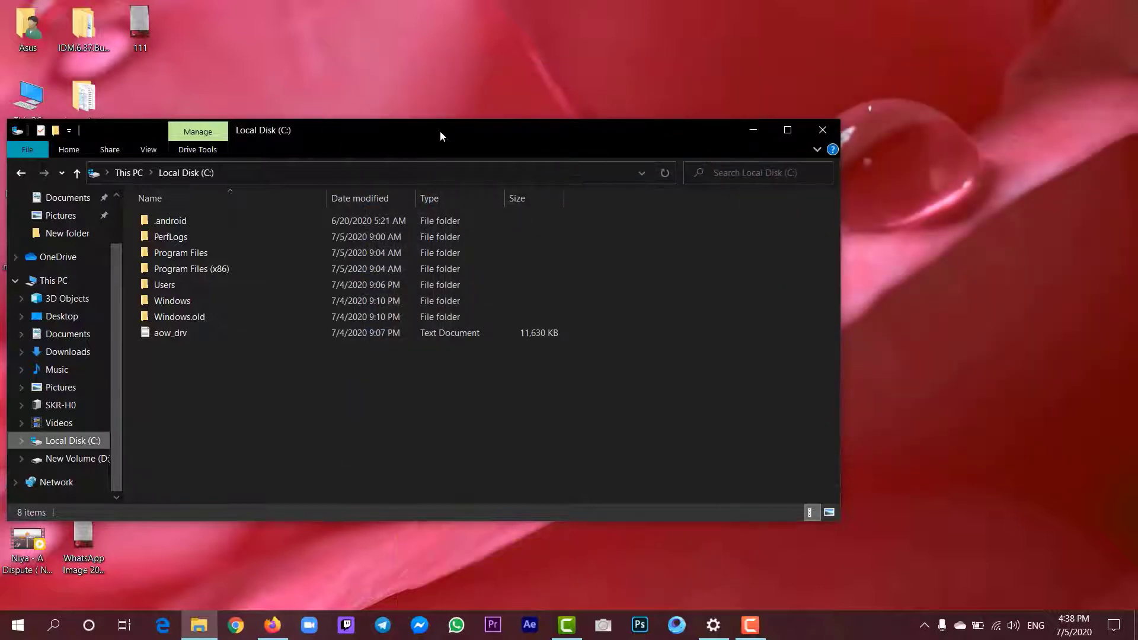
drag(440, 137, 515, 119)
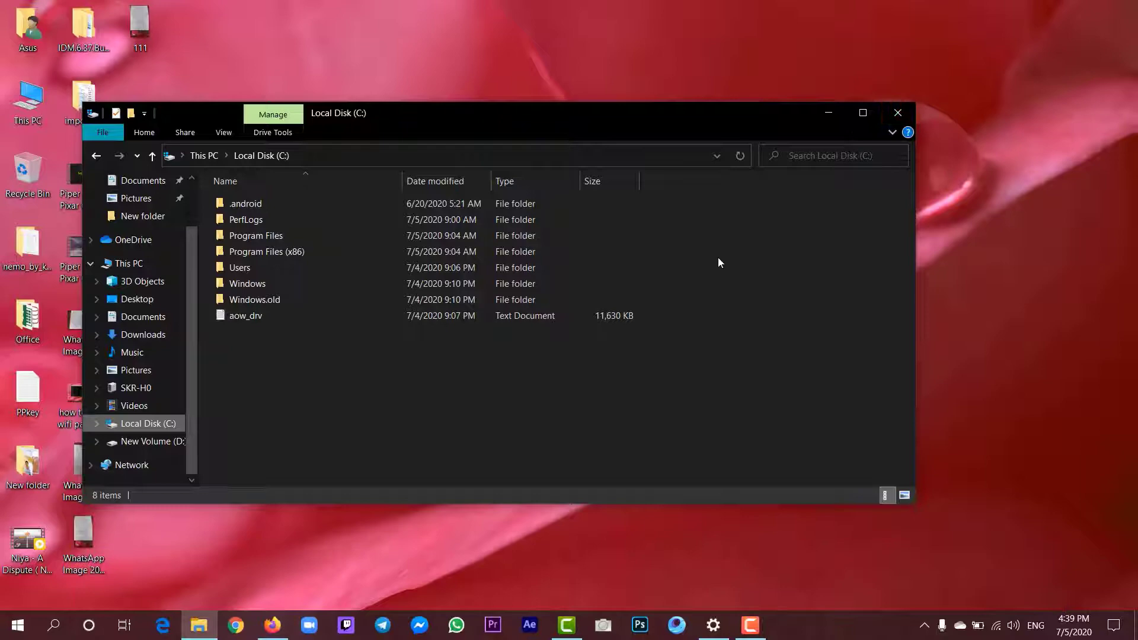
key(ctrl+w)
Launch Firefox from the taskbar, switch between its blank tabs and close one with Ctrl+W.
click(272, 625)
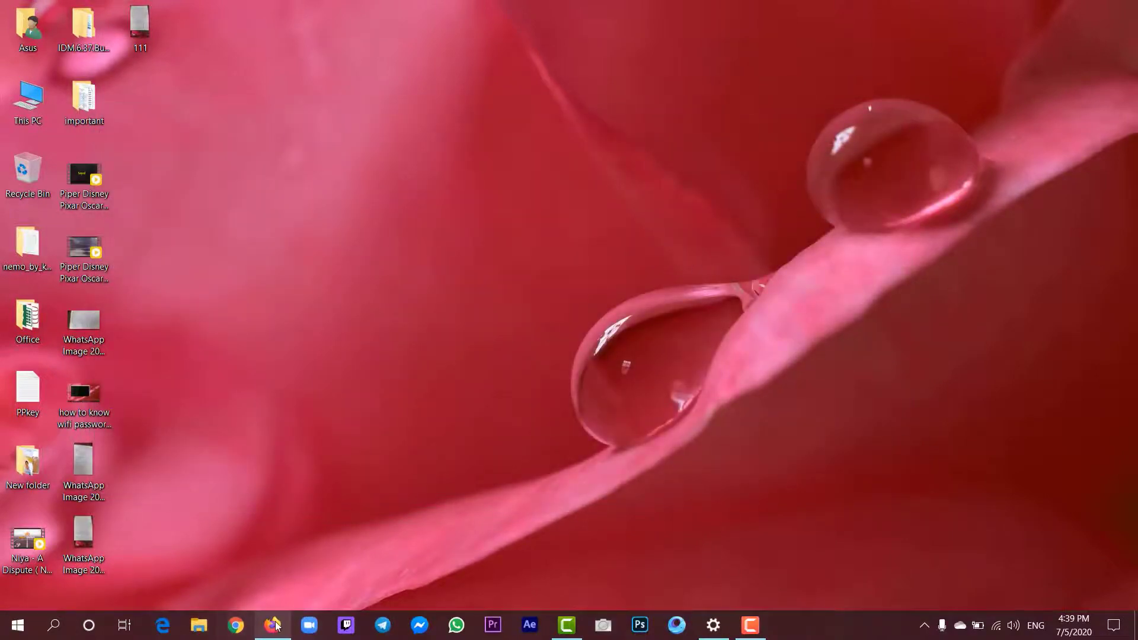
click(178, 7)
click(95, 5)
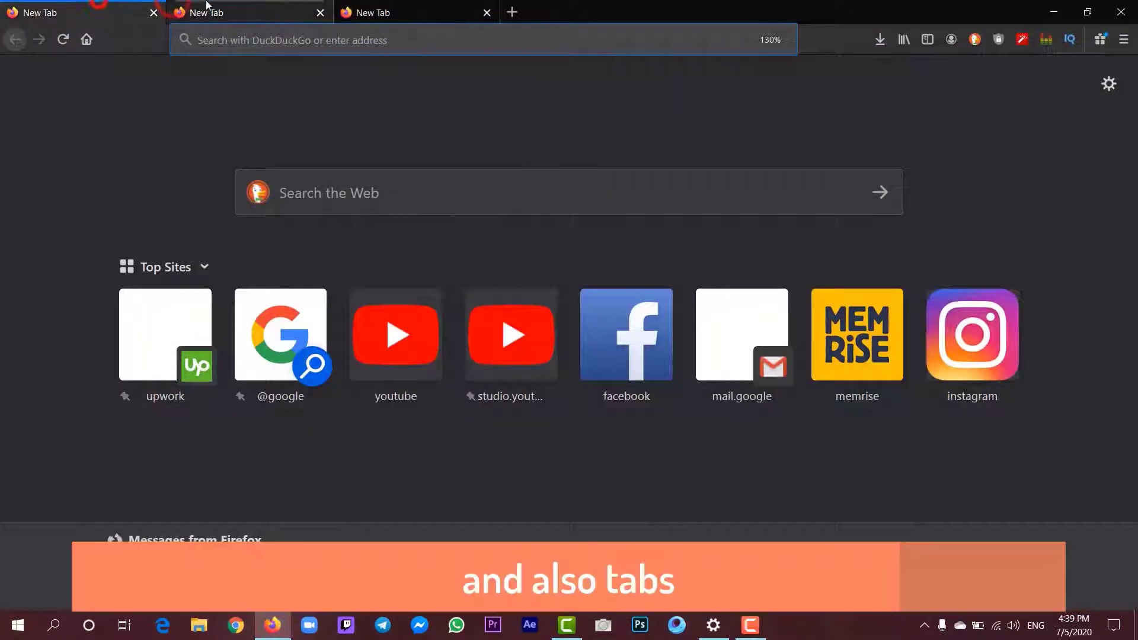
click(190, 7)
click(394, 5)
click(323, 6)
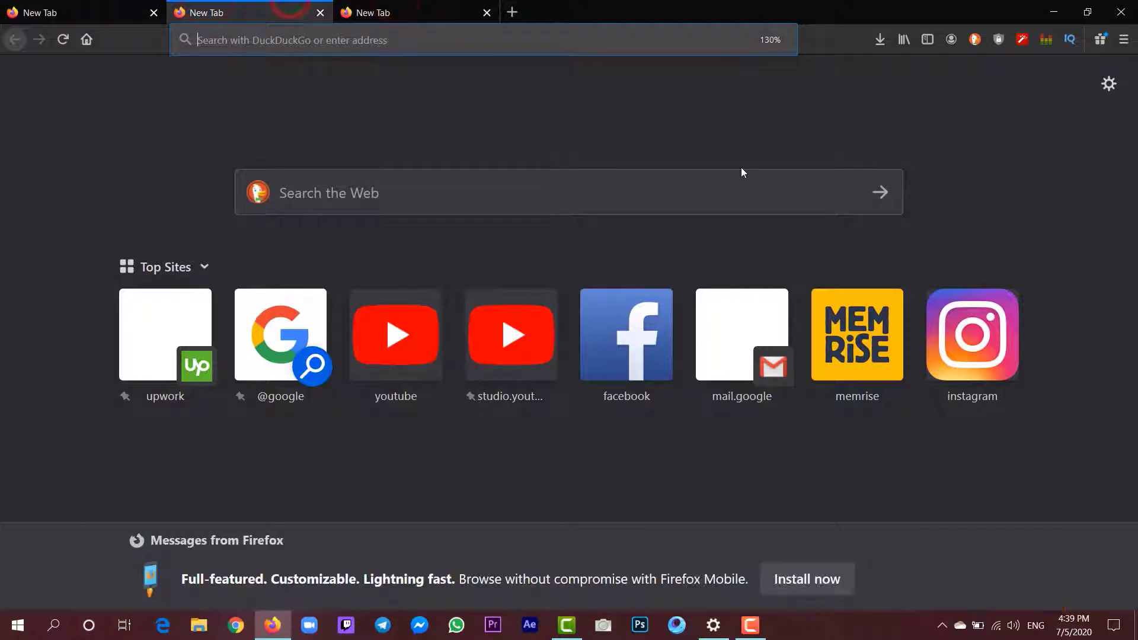
key(ctrl+w)
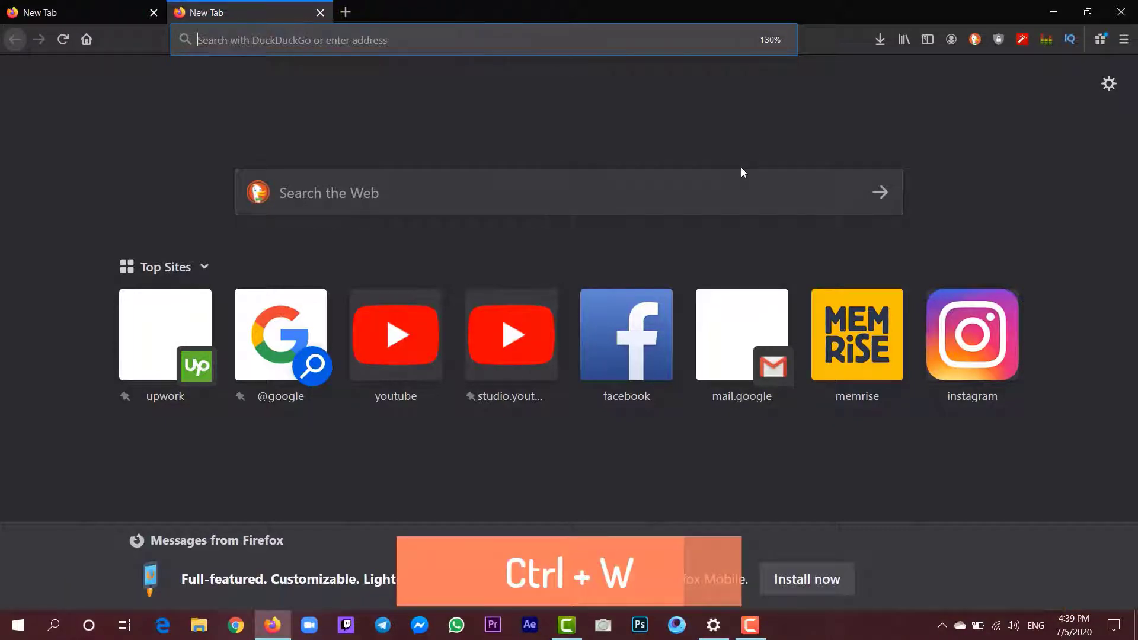
Add three new blank tabs, then close the extras with Ctrl+W.
click(346, 12)
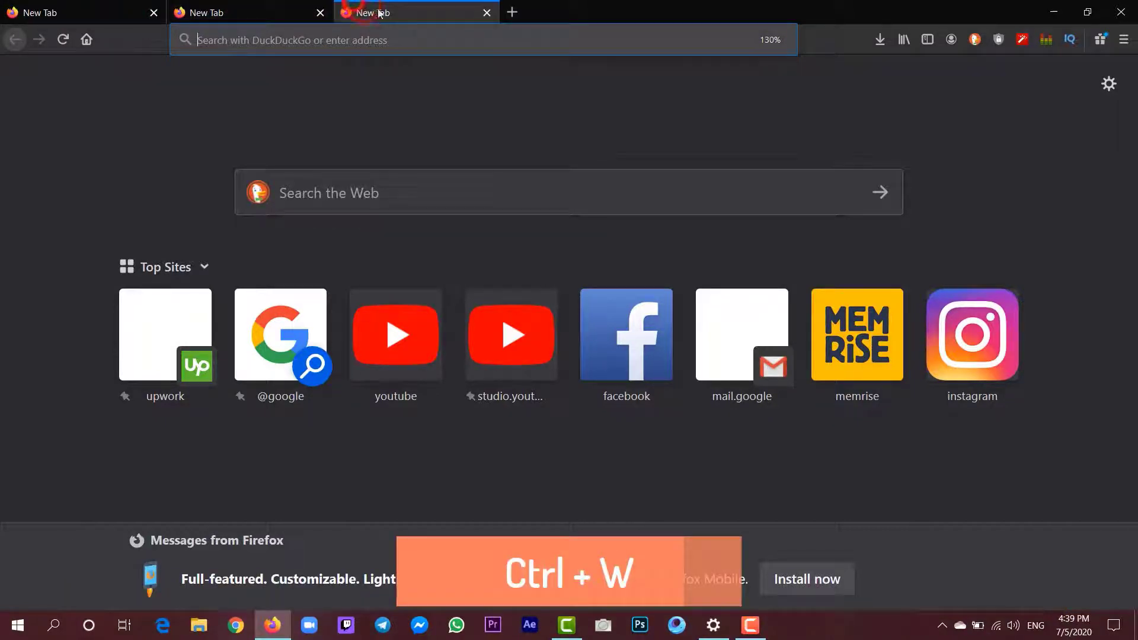
click(515, 10)
click(682, 14)
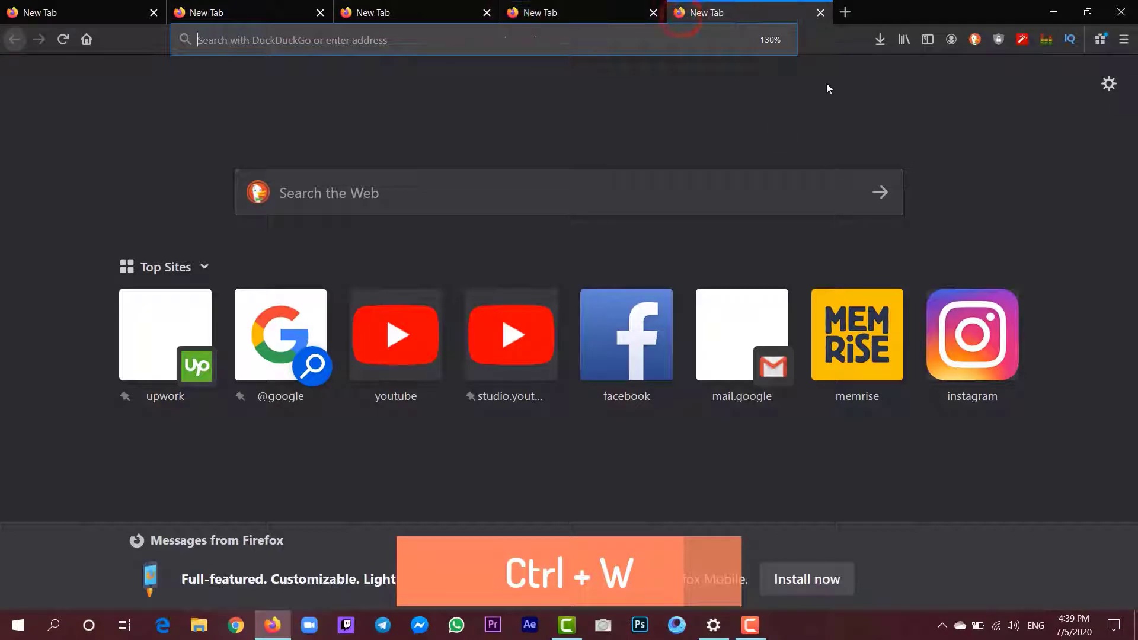
key(ctrl+w)
key(ctrl+w)
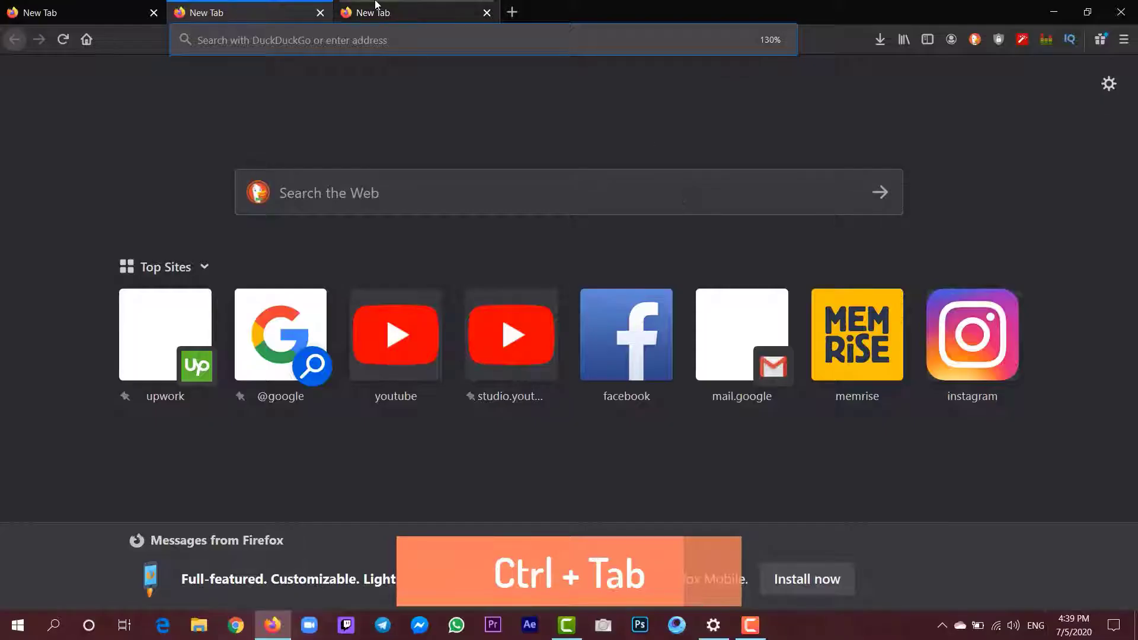
Move to the next tab with Ctrl+Tab and load google.com from the address suggestions.
key(ctrl+Tab)
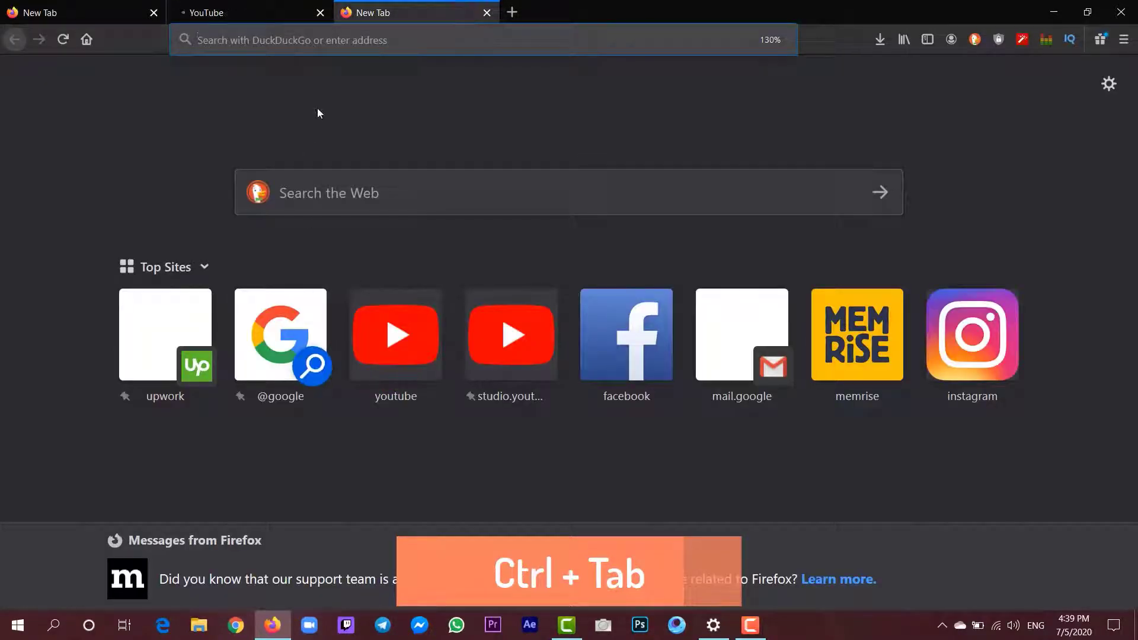
text(google.com)
click(318, 73)
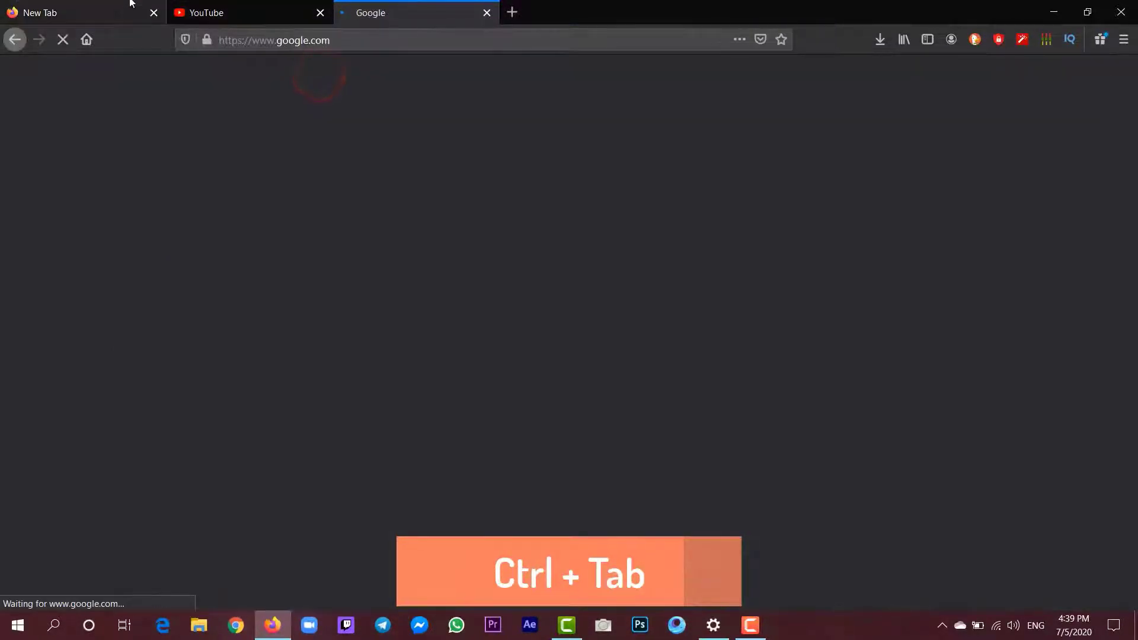
click(113, 10)
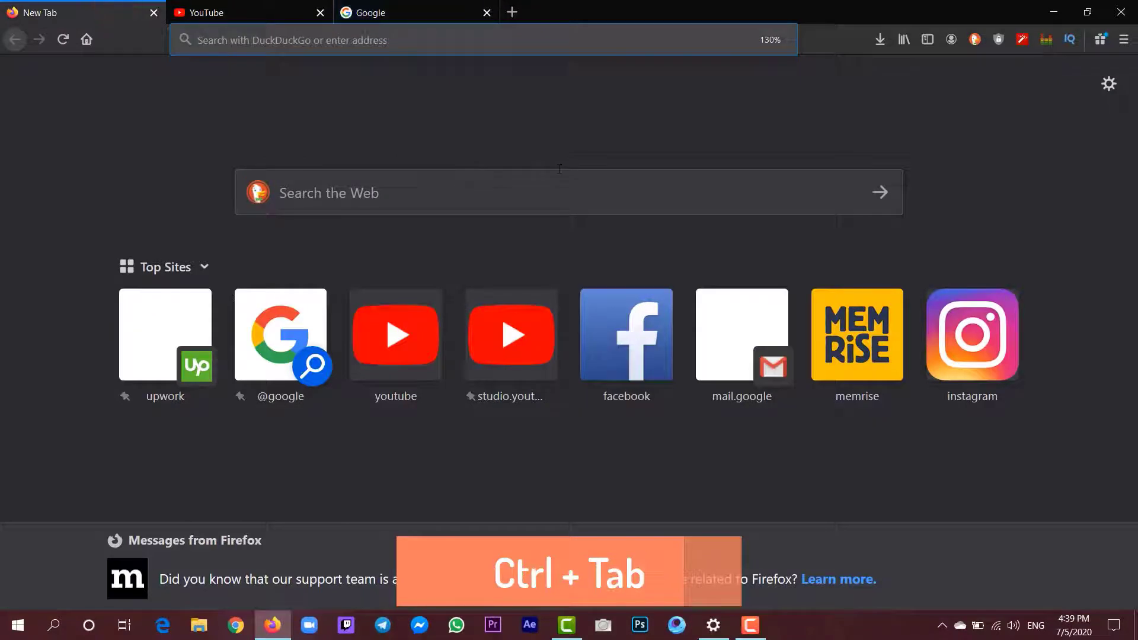
Cycle forward and backward through the open tabs with Ctrl+Tab and Ctrl+Shift+Tab.
key(ctrl+Tab)
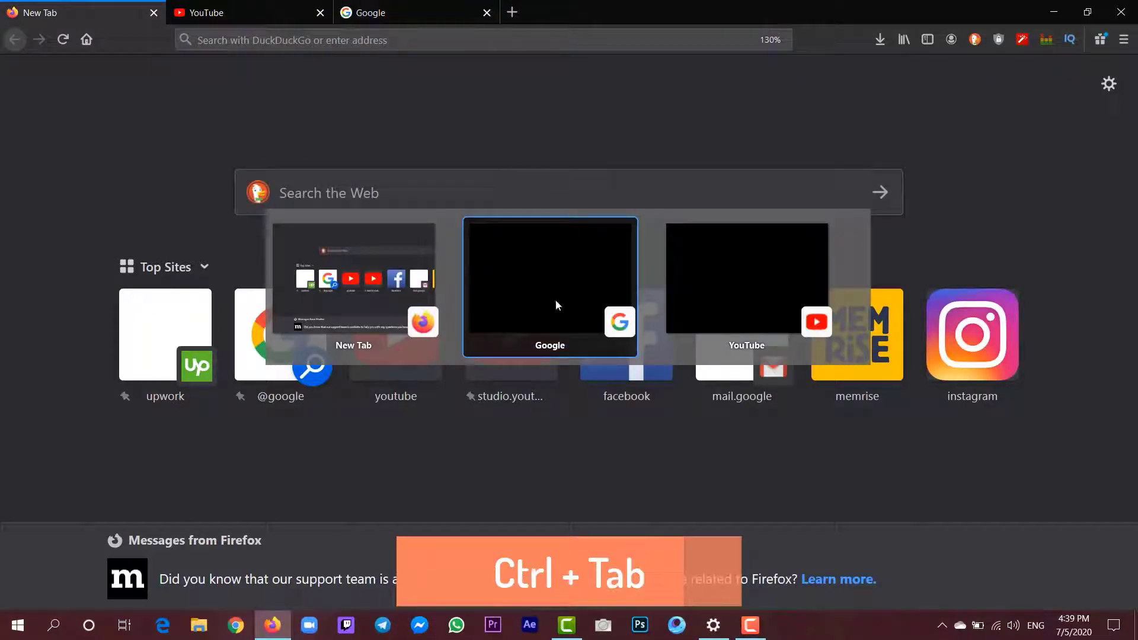
click(419, 5)
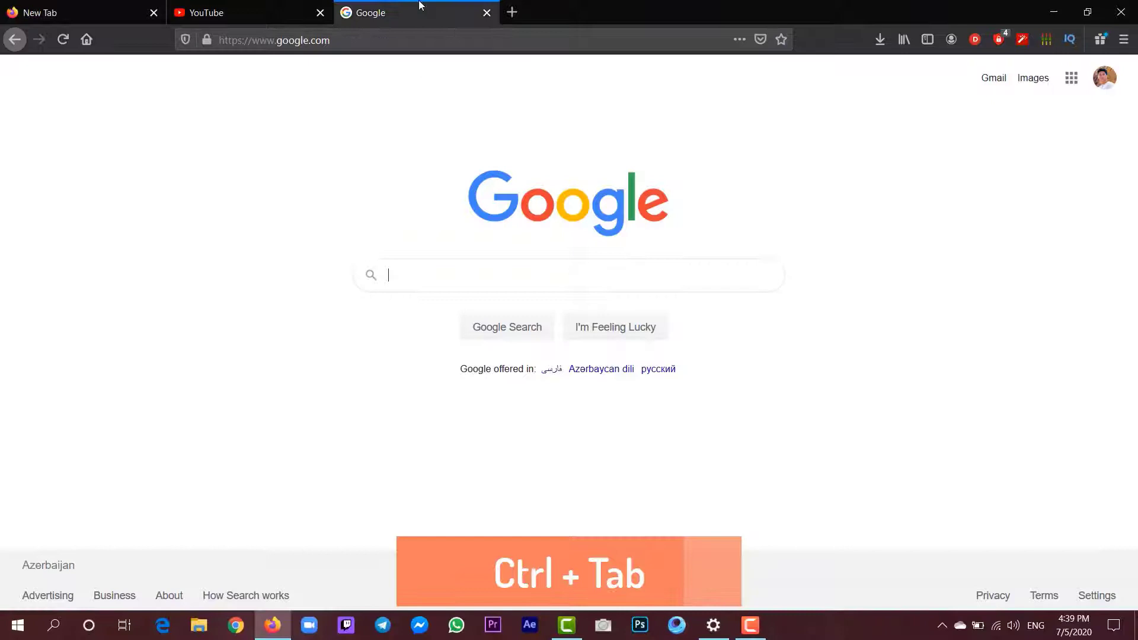
key(ctrl+Tab)
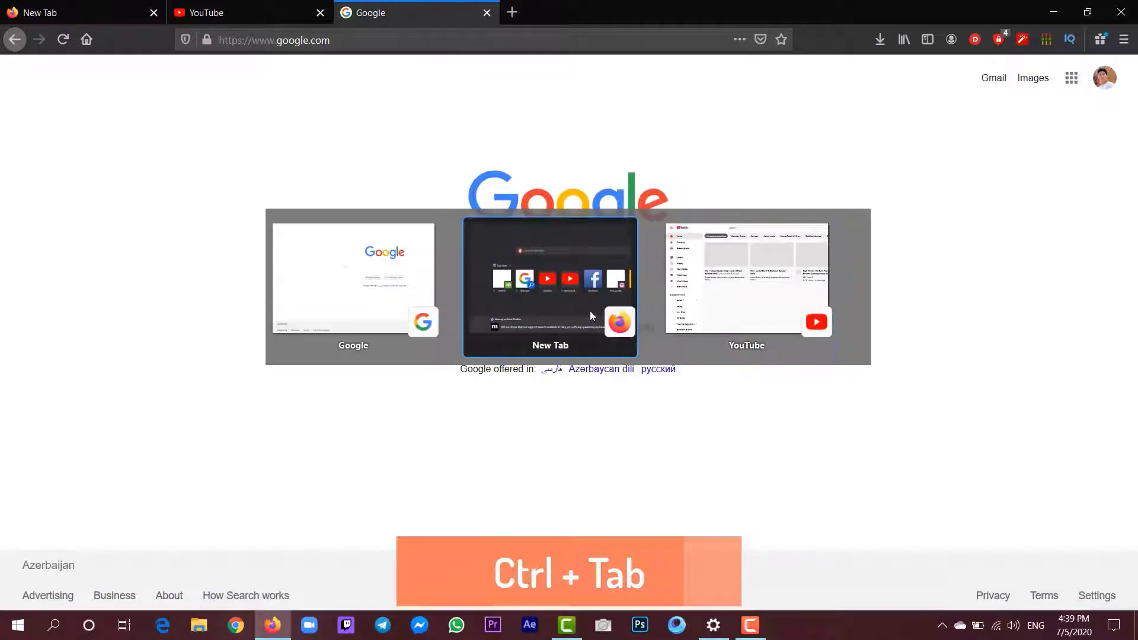
key(ctrl+shift+Tab)
key(ctrl+shift+Tab)
key(ctrl+shift+Tab)
key(Escape)
key(ctrl+Tab)
key(ctrl+Tab)
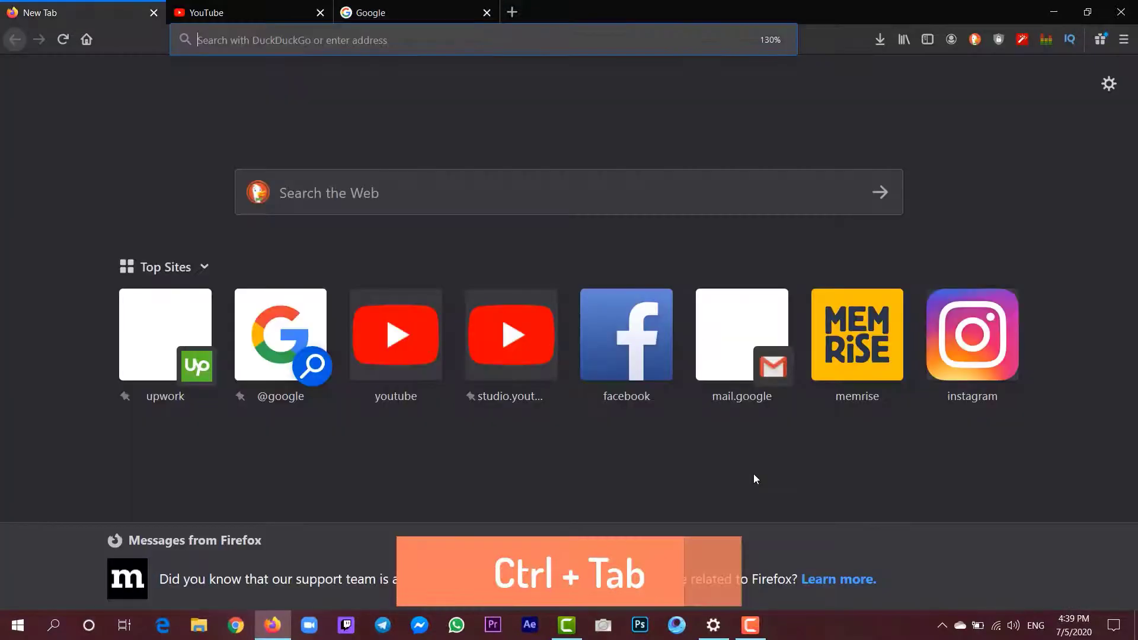
Add two more blank tabs and cycle to the New Tab page.
key(ctrl+Tab)
key(ctrl+Tab)
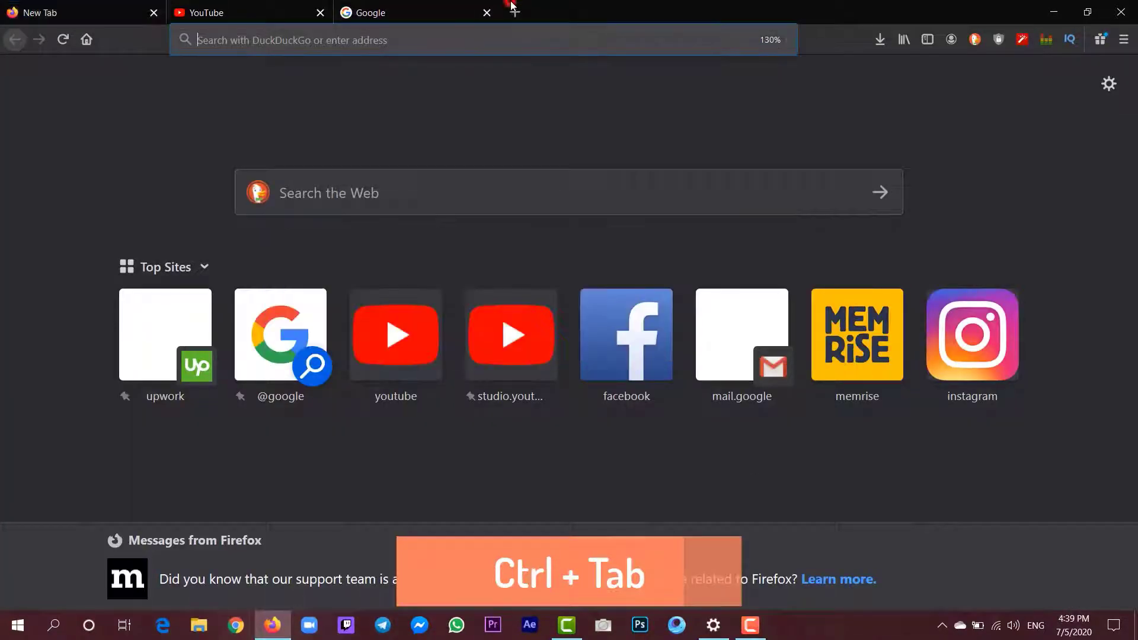
click(513, 10)
click(680, 13)
key(ctrl+Tab)
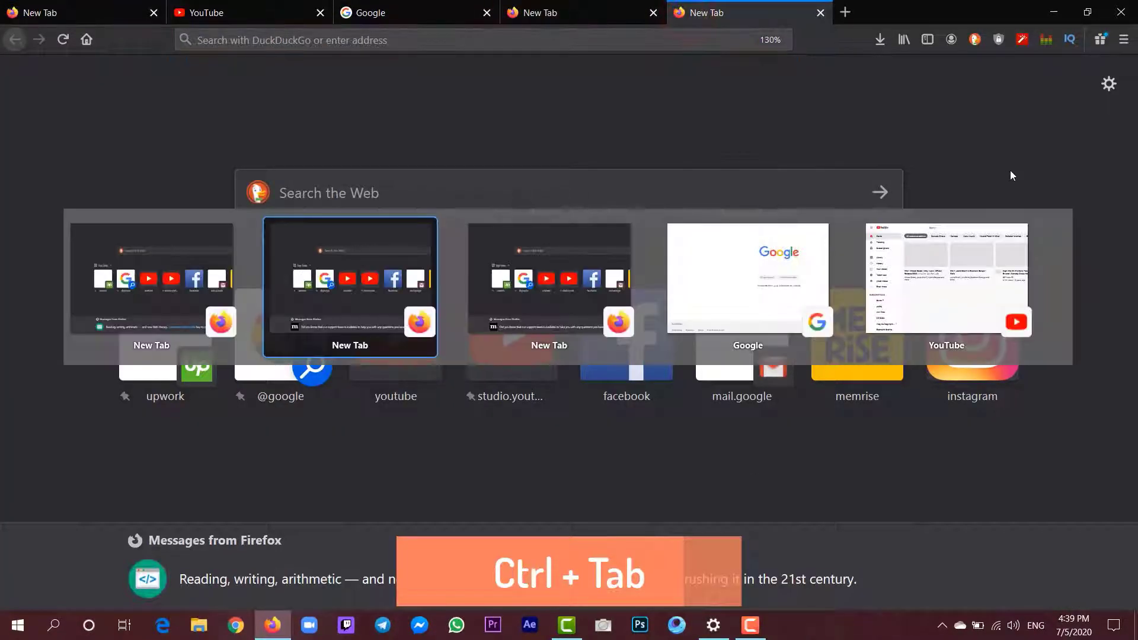
key(ctrl+Tab)
key(ctrl+Tab)
key(ctrl+Tab)
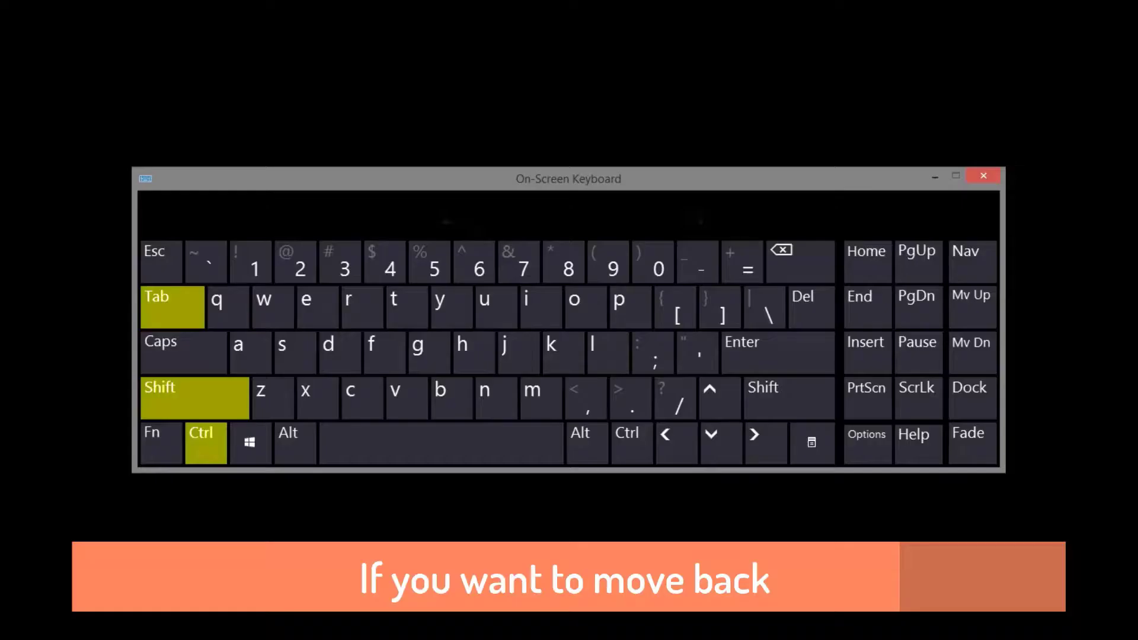
key(ctrl+shift+Tab)
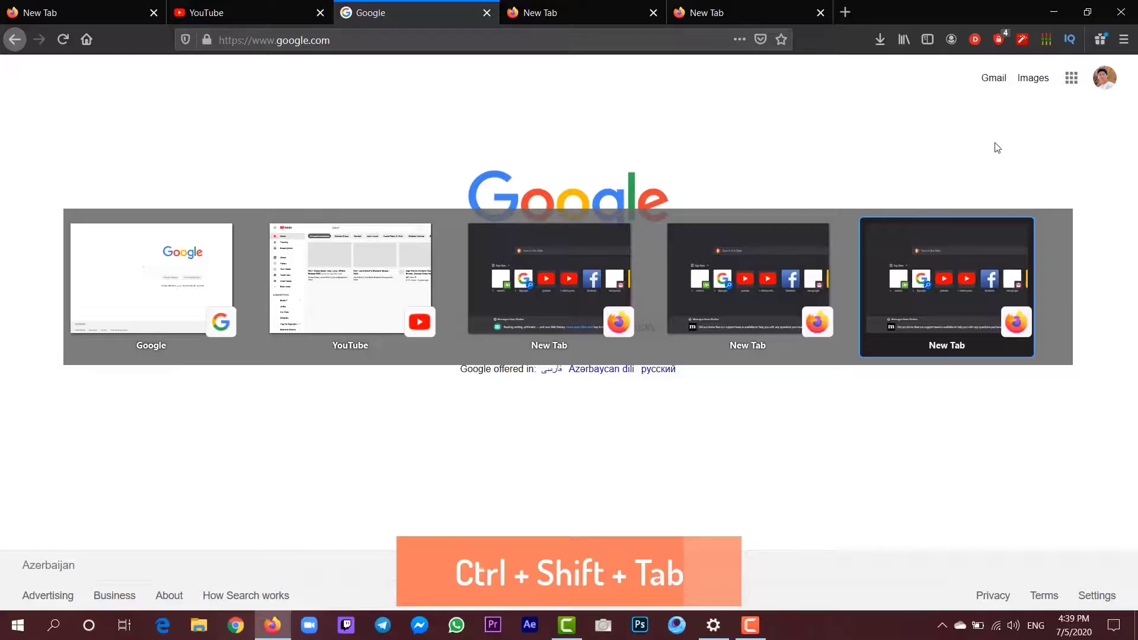
key(ctrl+Tab)
key(ctrl+Tab)
key(ctrl+Tab)
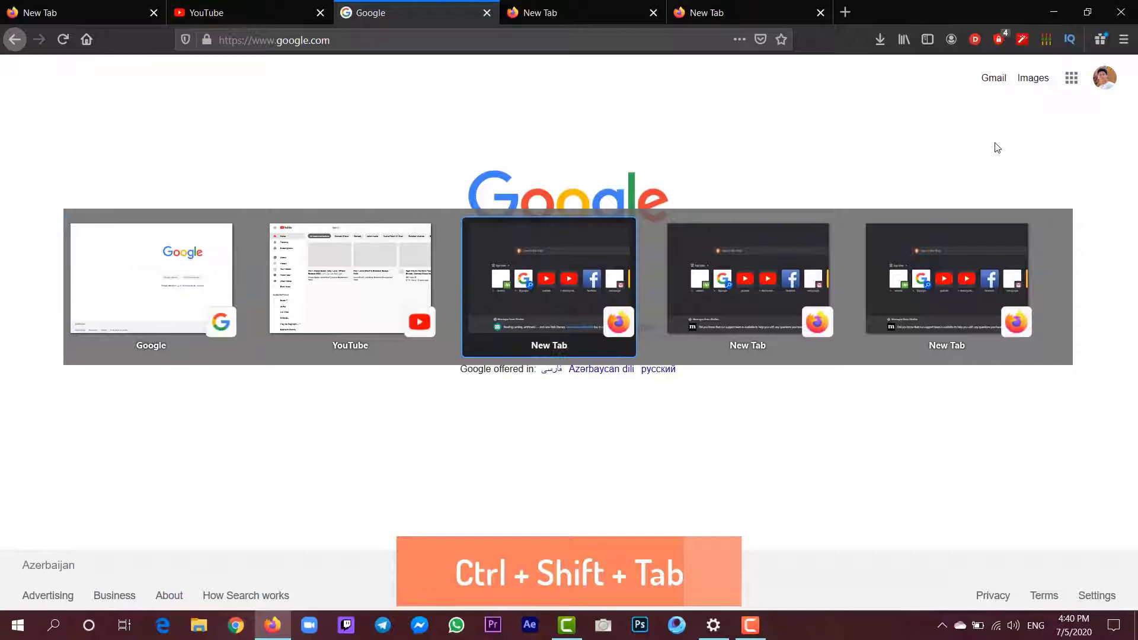
key(ctrl+shift+Tab)
key(ctrl+Tab)
key(ctrl+Tab)
key(ctrl+Tab)
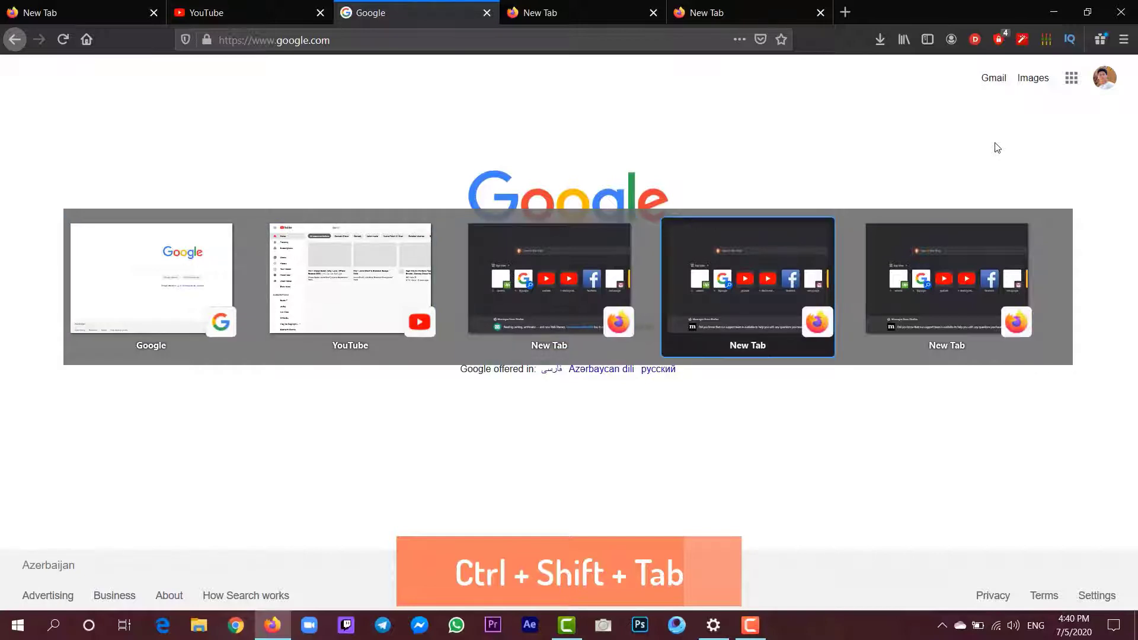
key(ctrl+shift+Tab)
key(ctrl+shift+Tab)
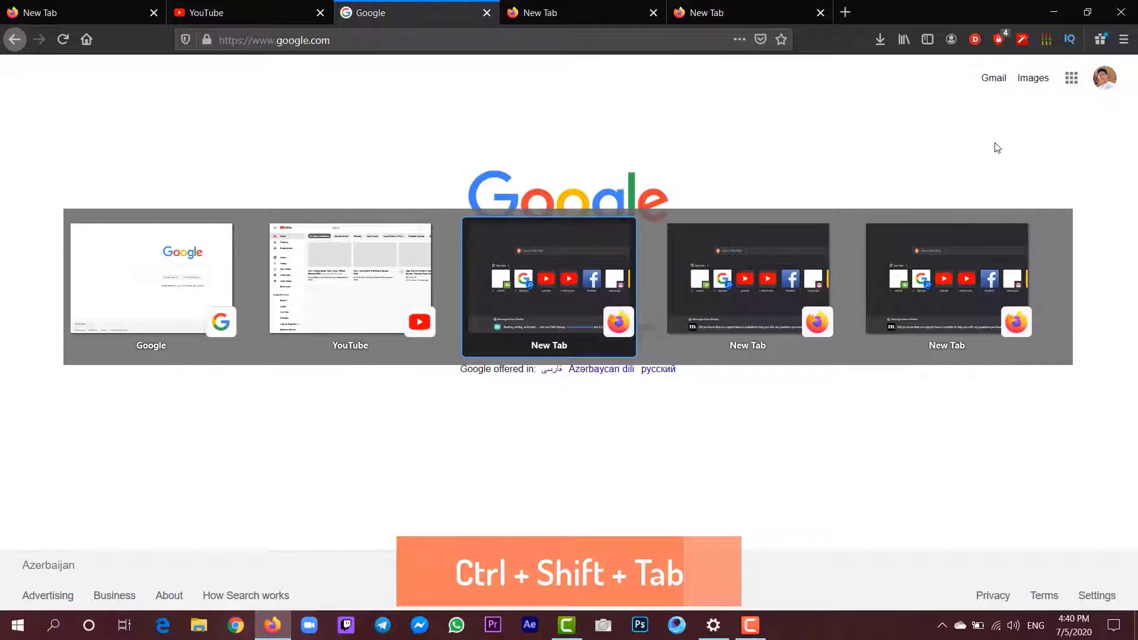
key(ctrl+Tab)
key(ctrl+Tab)
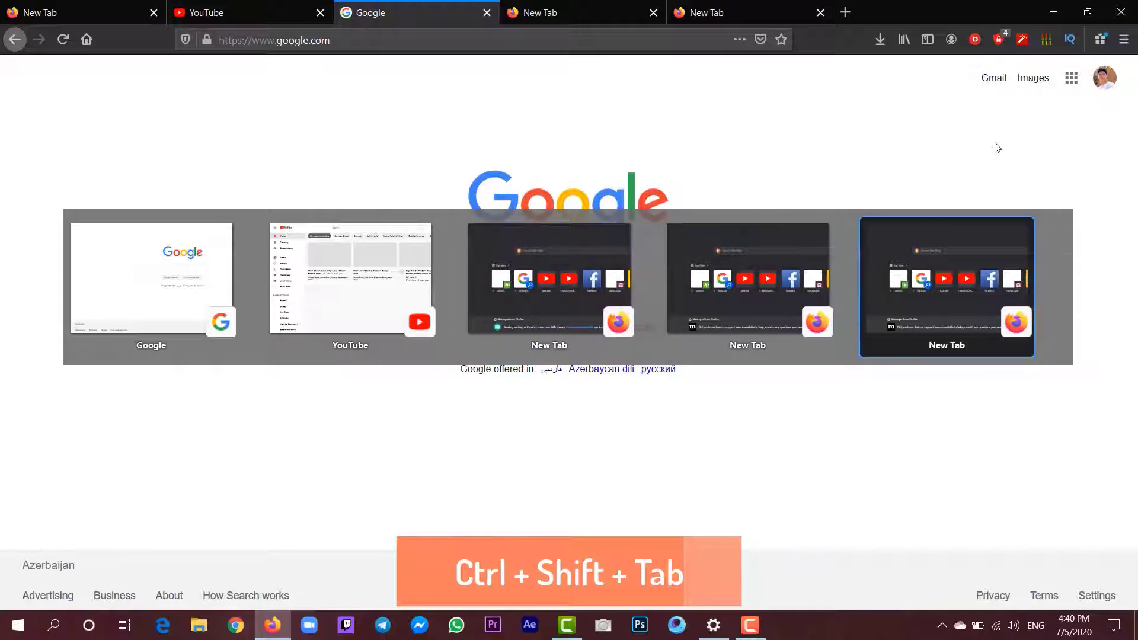
key(ctrl+shift+Tab)
key(ctrl+shift+Tab)
key(ctrl+shift+Tab)
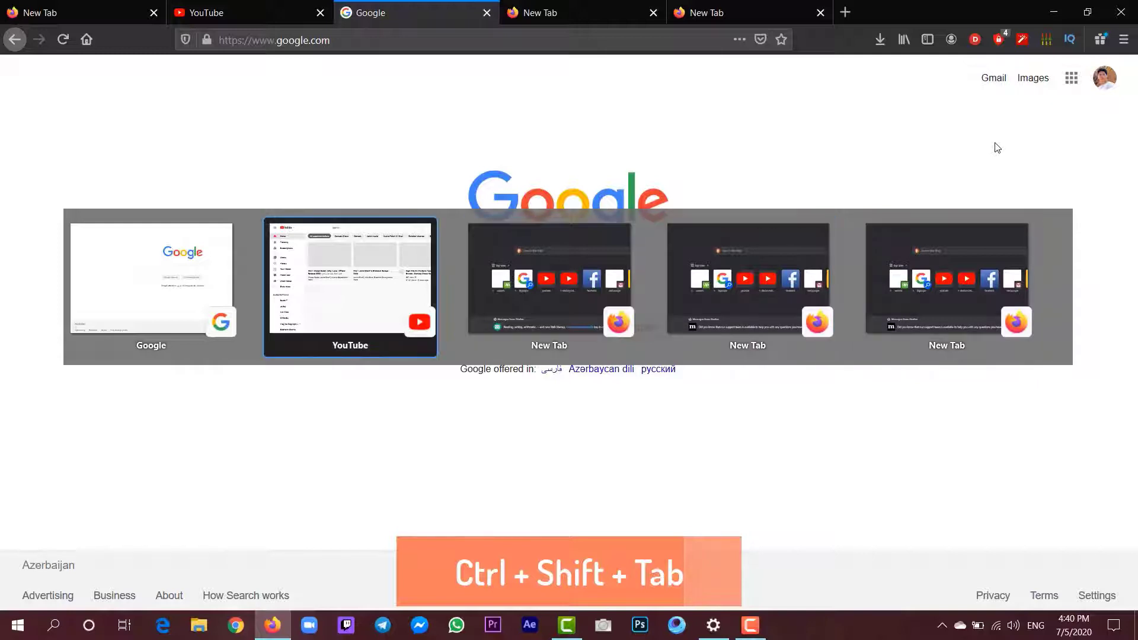
key(ctrl+Tab)
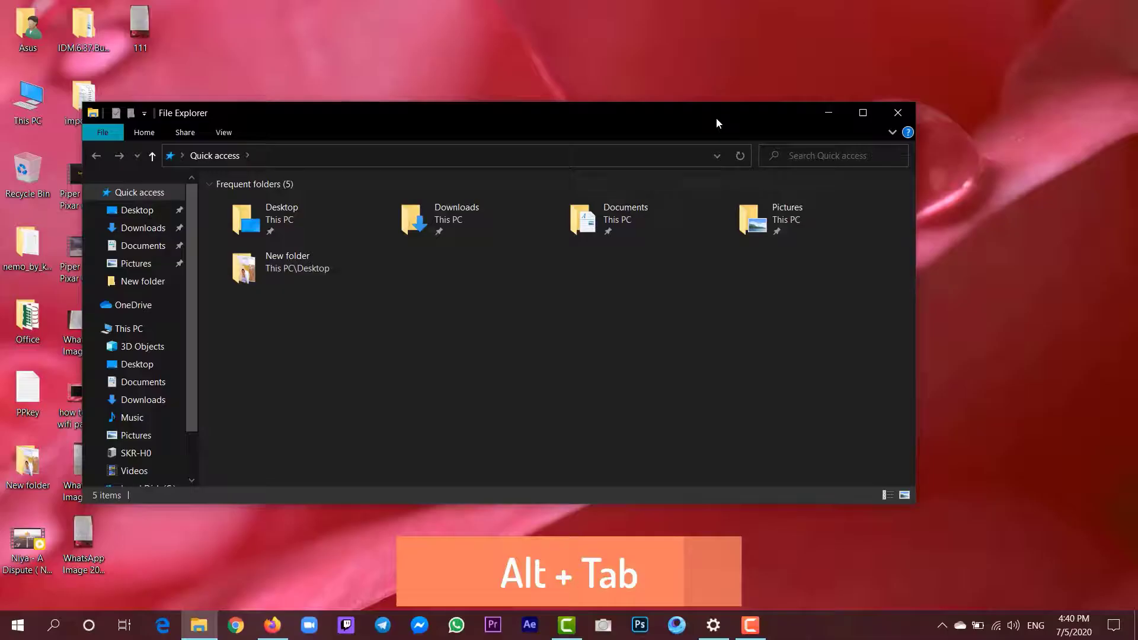
Cycle through open windows with Alt+Tab and Alt+Shift+Tab, stopping on Firefox.
key(alt+Tab)
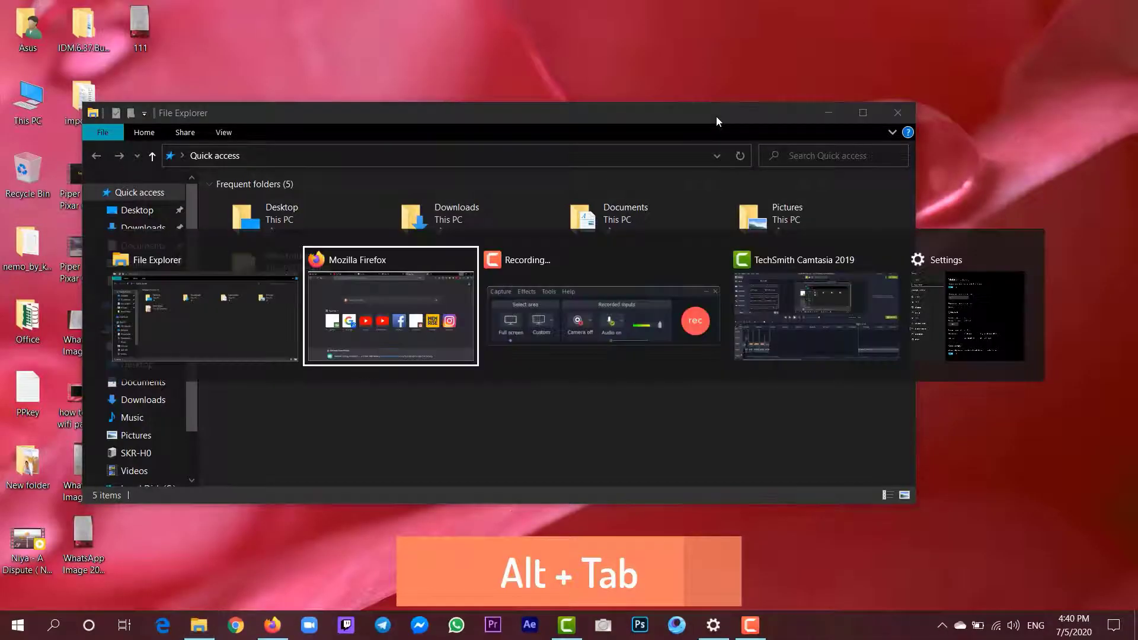
key(alt+Tab)
key(alt+Tab)
key(alt+Tab)
key(alt+Tab)
key(alt+Tab)
key(alt+Tab)
key(alt+Tab)
key(alt+Tab)
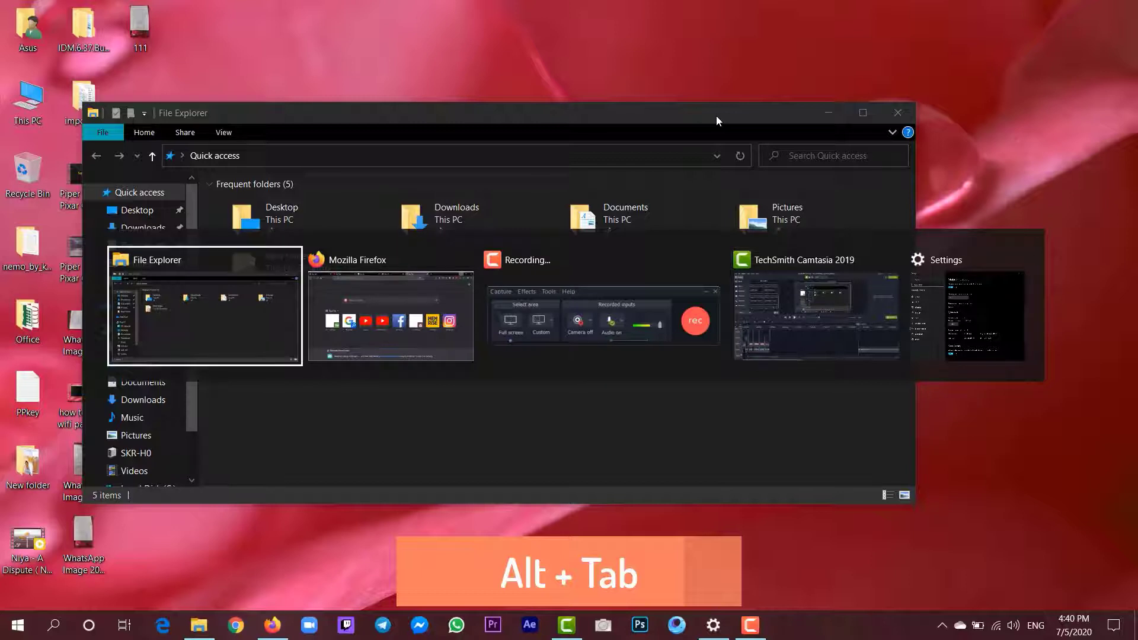
key(alt+Tab)
key(alt+Tab)
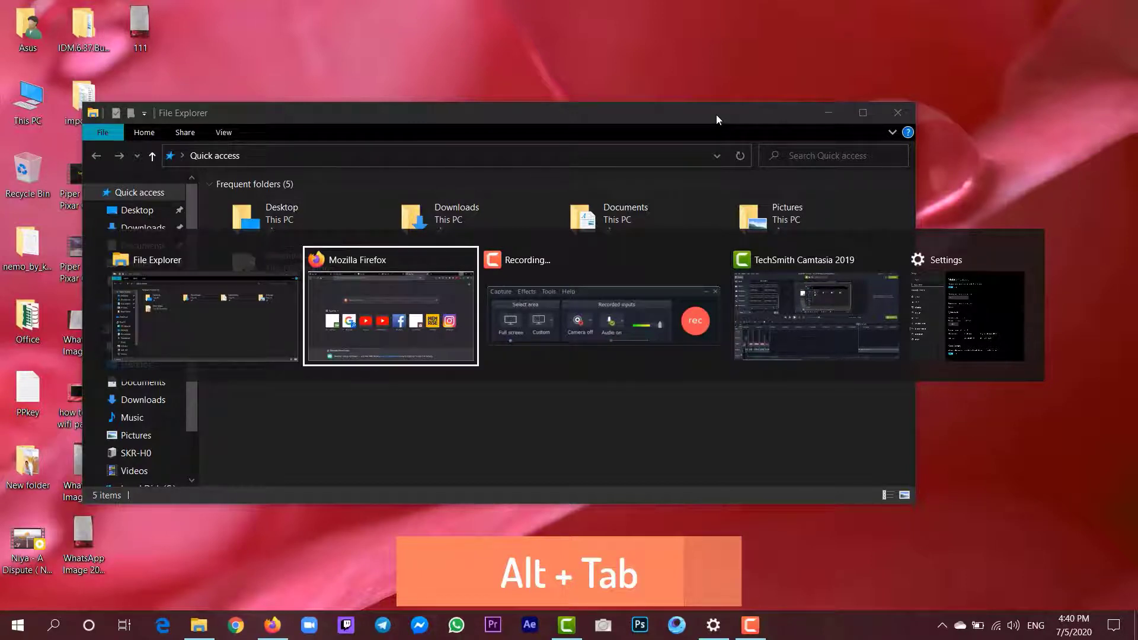
key(alt+Tab)
key(alt+Tab)
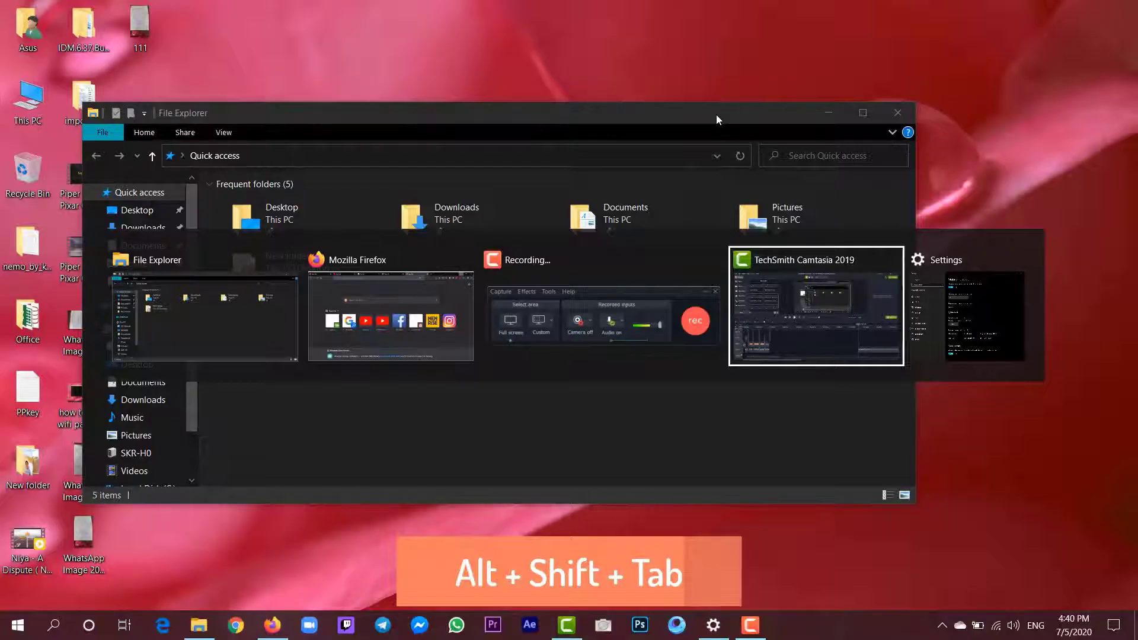
key(alt+shift+Tab)
key(alt+shift+Tab)
key(alt+shift+Tab)
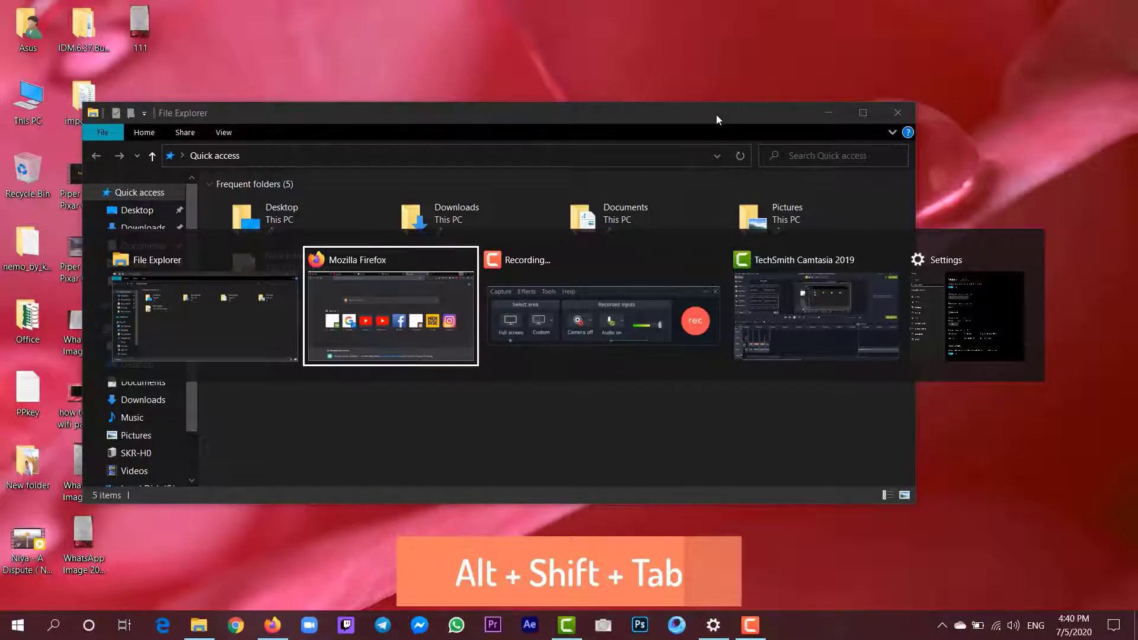
key(alt+Tab)
key(alt+Tab)
key(alt+Tab)
key(alt+Tab)
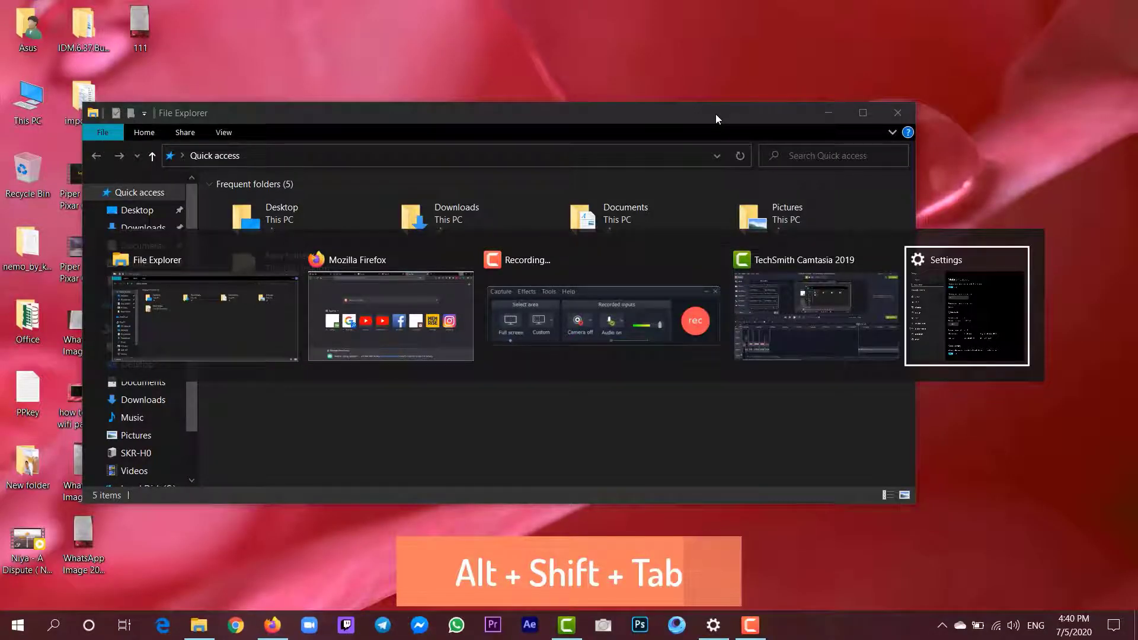
key(alt+shift+Tab)
key(alt+shift+Tab)
key(alt+shift+Tab)
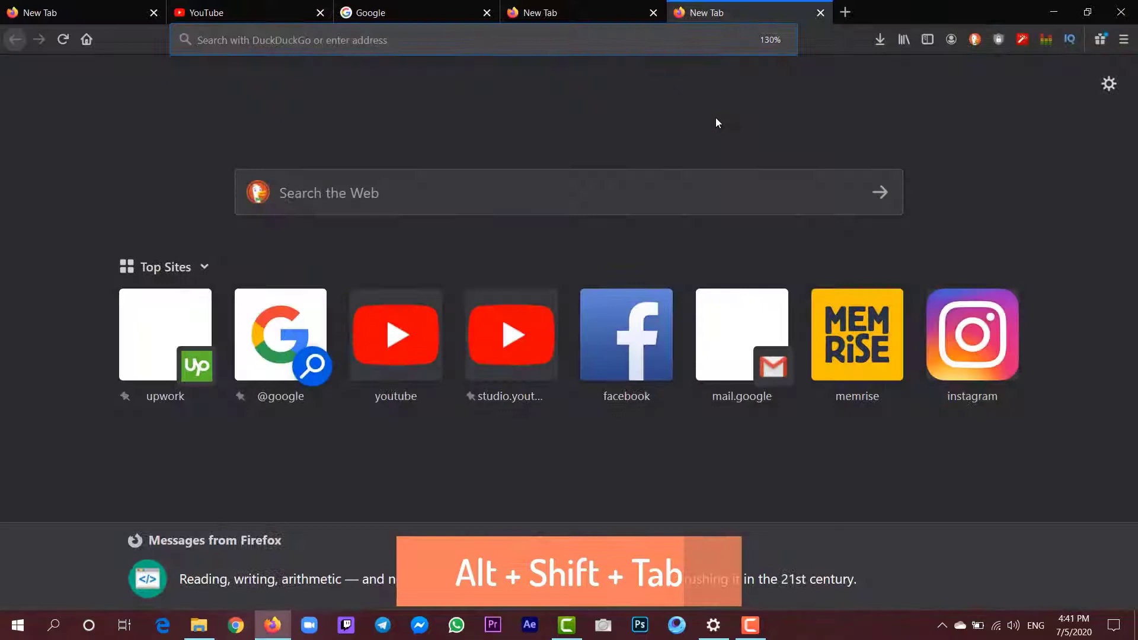
key(alt+shift+Tab)
Switch from Firefox back to File Explorer with Alt+Tab.
key(alt+Tab)
key(alt+Tab)
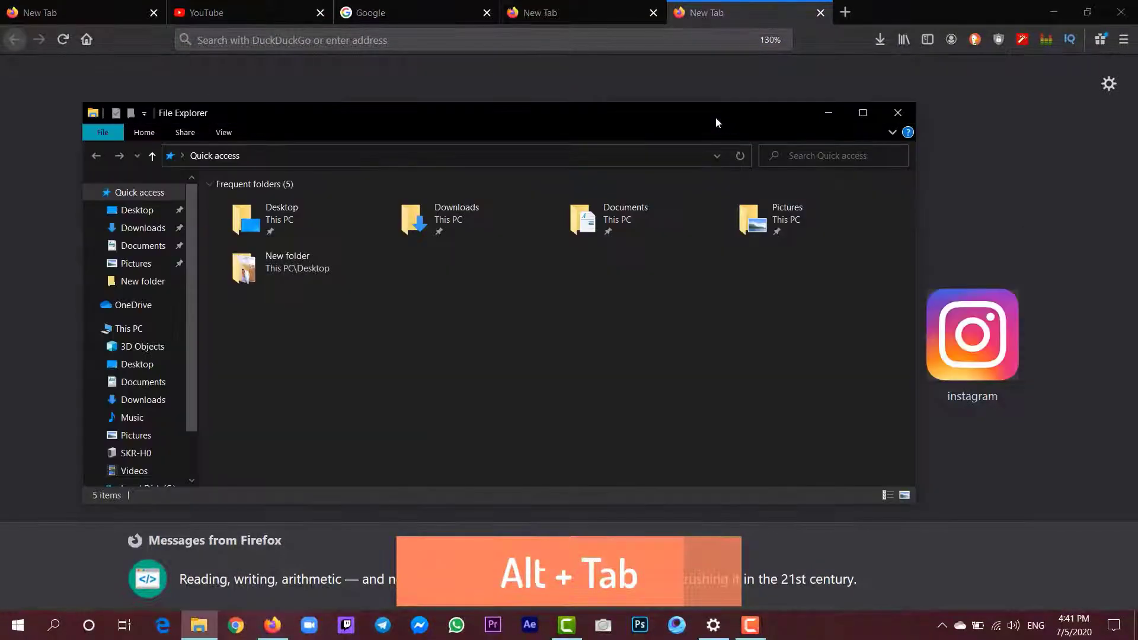
key(alt+Tab)
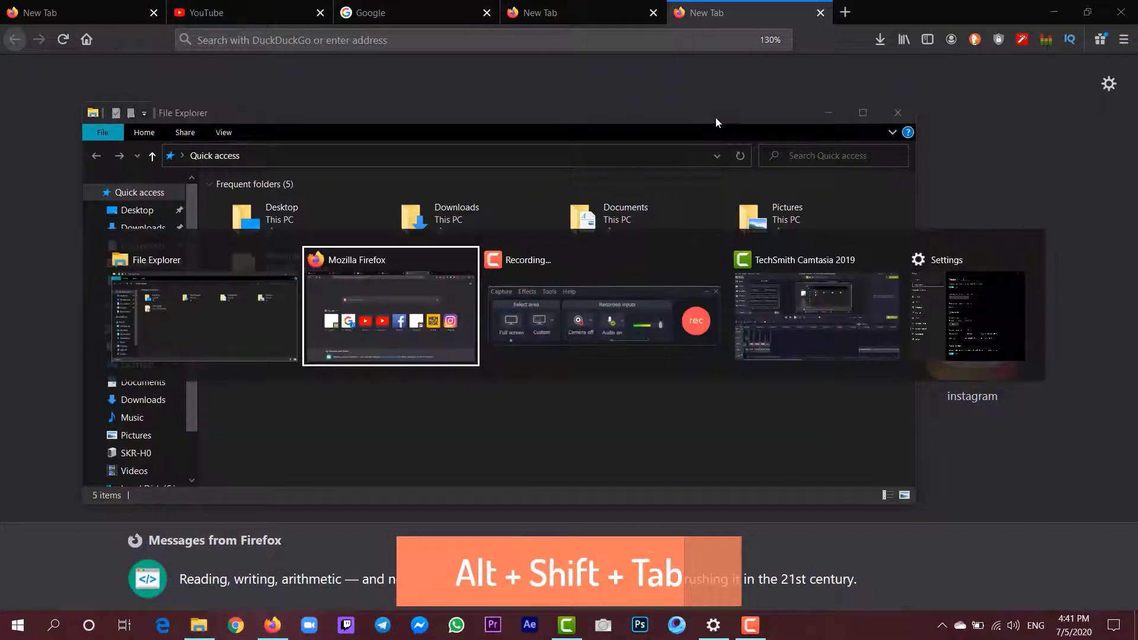
key(alt+Tab)
key(alt+Tab)
key(alt+Tab)
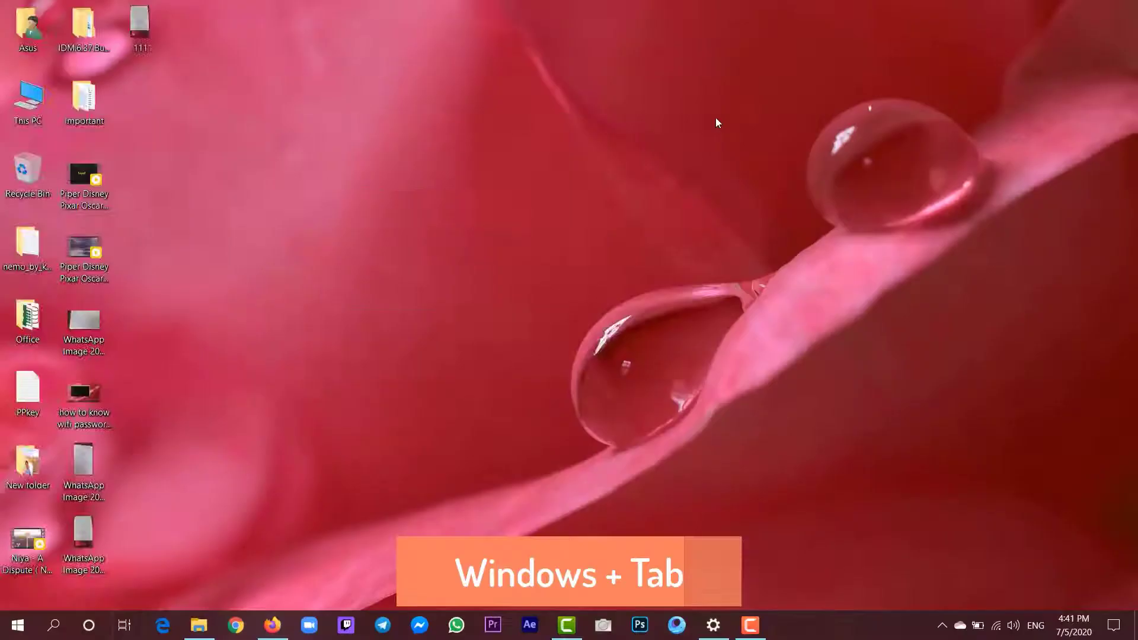
Use Win+Tab Task View and arrow keys to bring File Explorer forward, then reopen and dismiss Task View.
key(super+Tab)
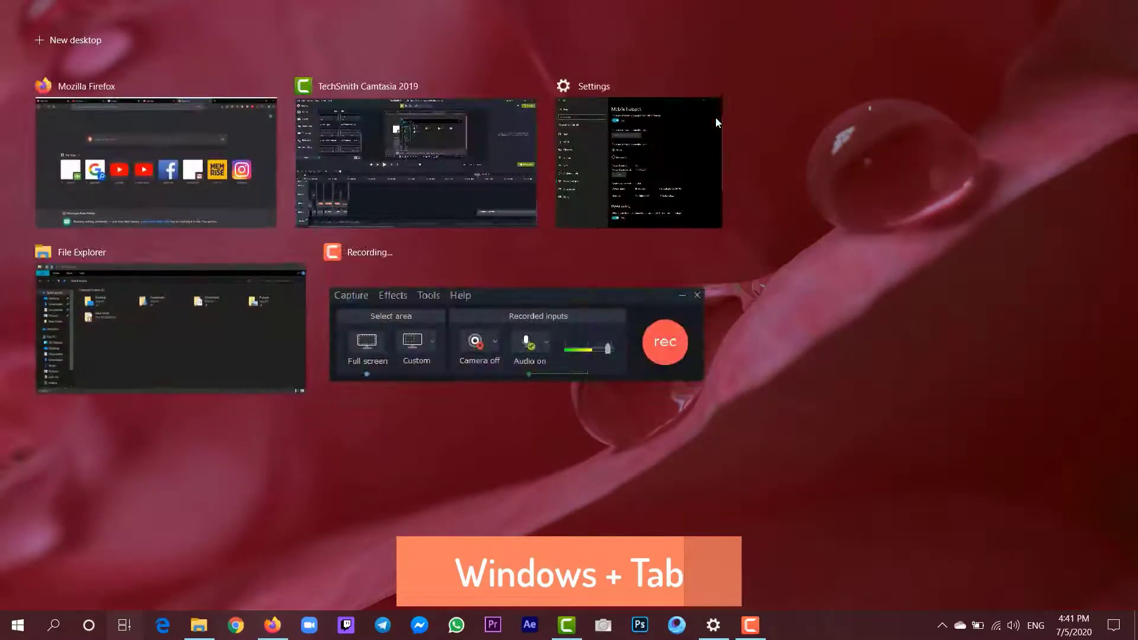
key(Right)
key(Left)
key(Left)
key(Down)
key(Down)
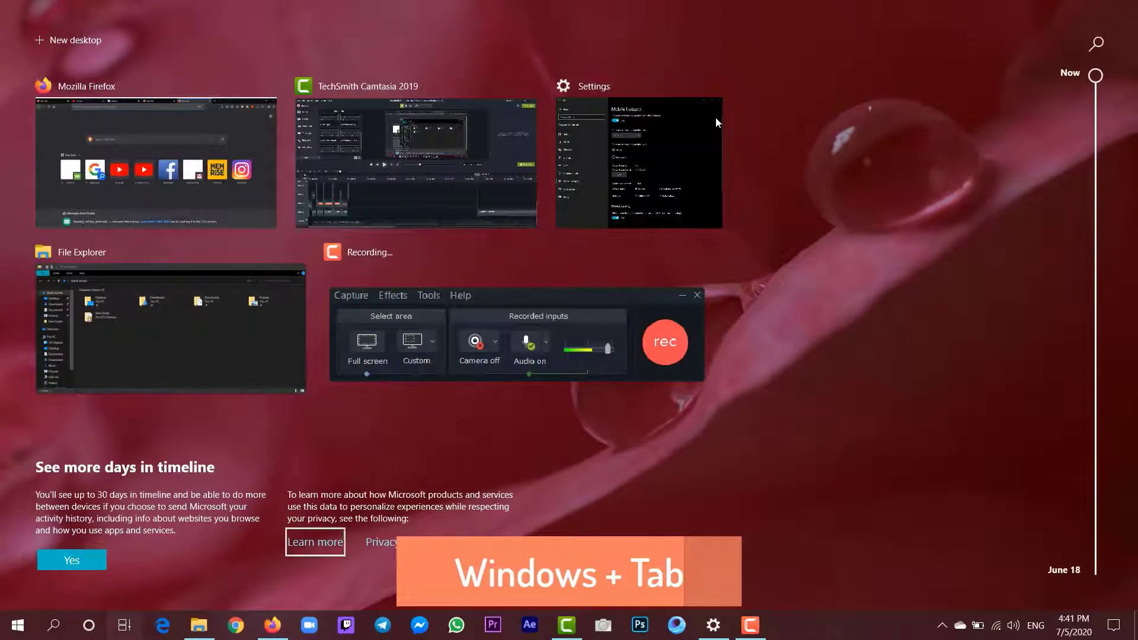
key(Left)
key(Up)
key(Up)
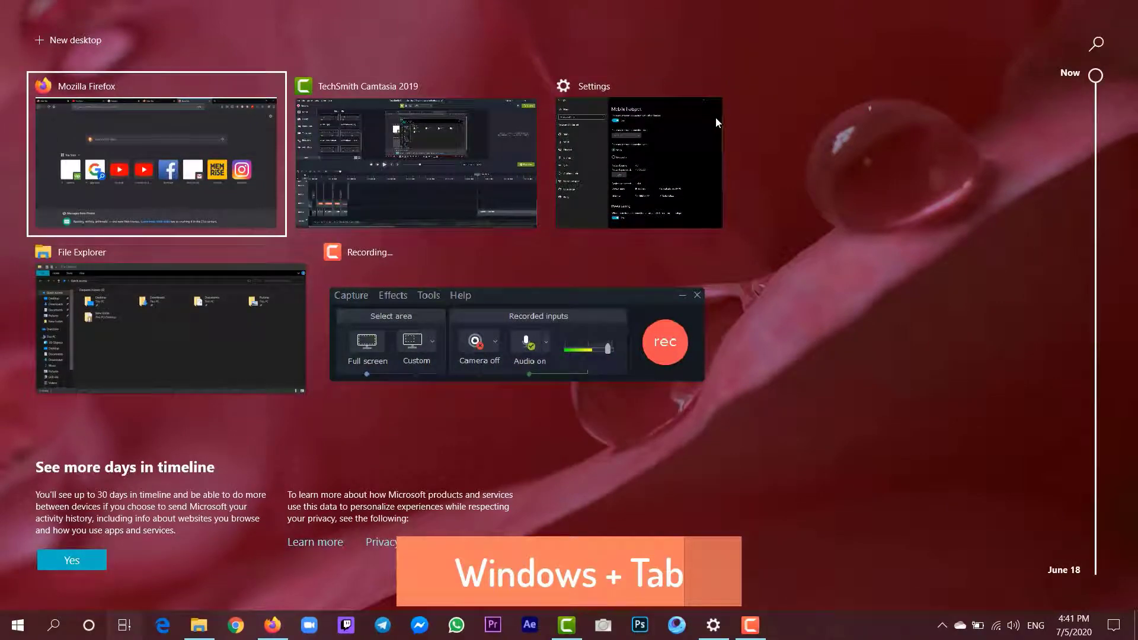
key(Down)
key(Left)
key(Return)
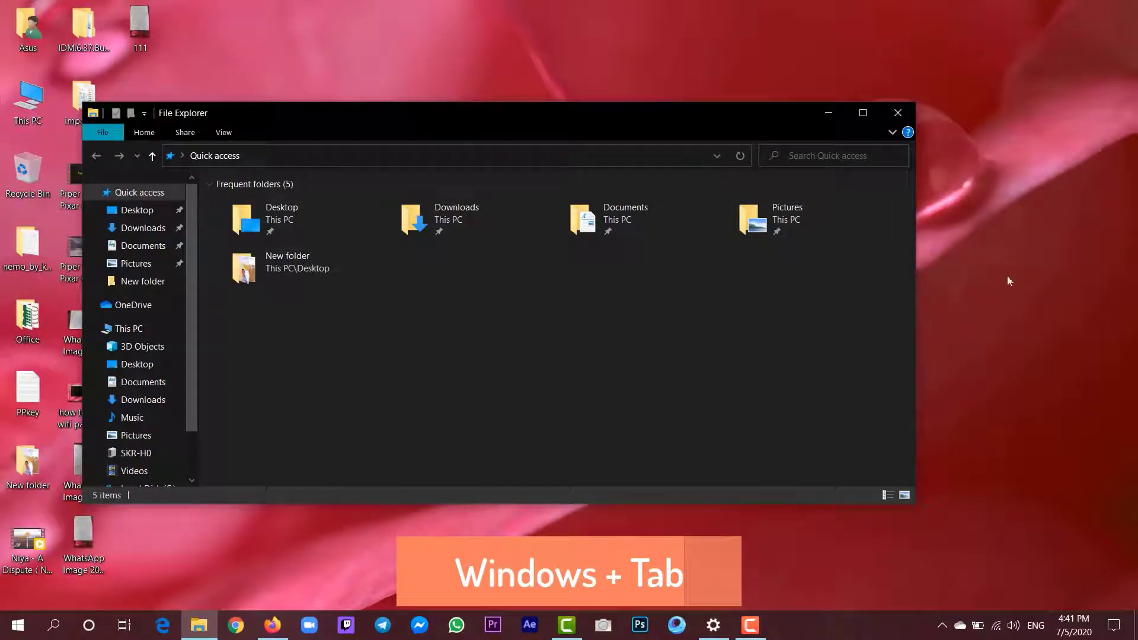
key(super+Tab)
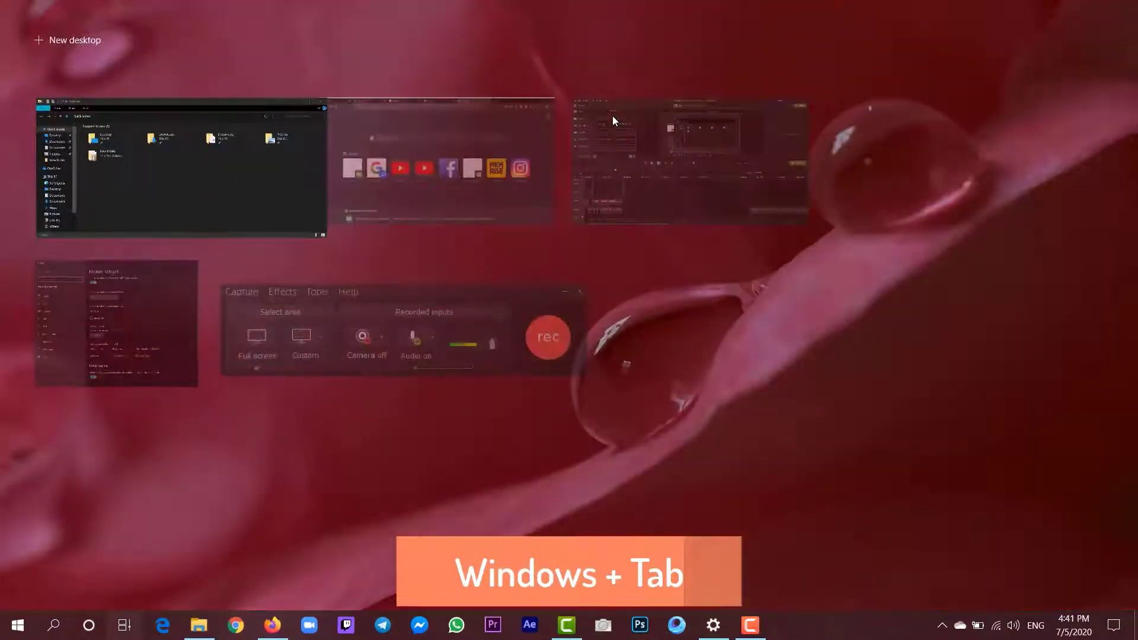
key(Escape)
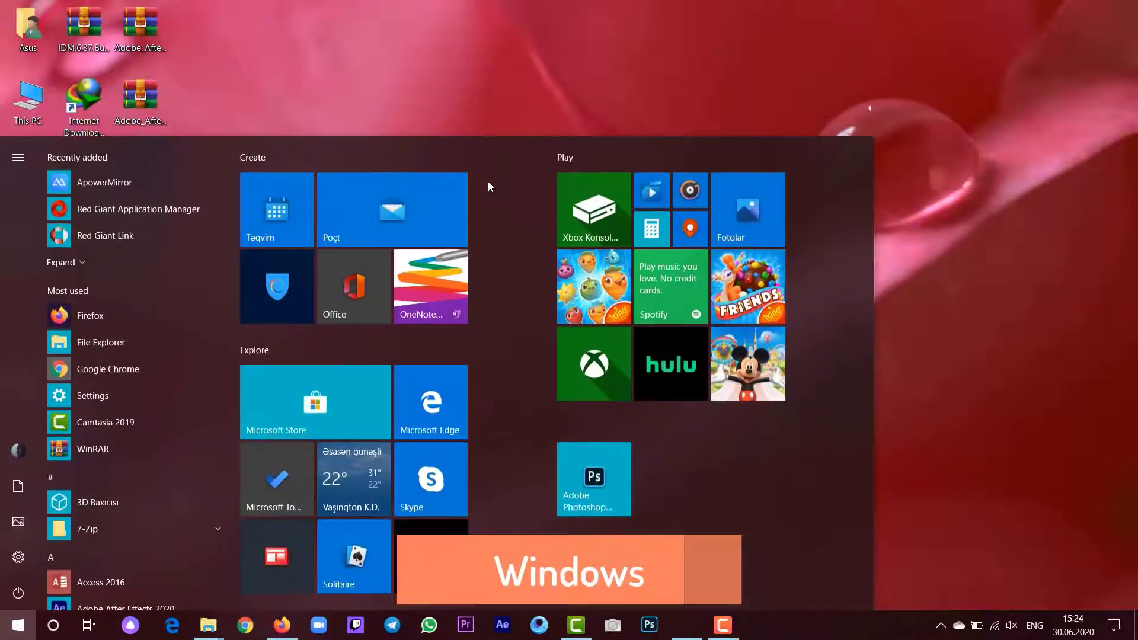
key(super)
Toggle Start with the Windows key, then search Win+S for 'control pane'.
key(super)
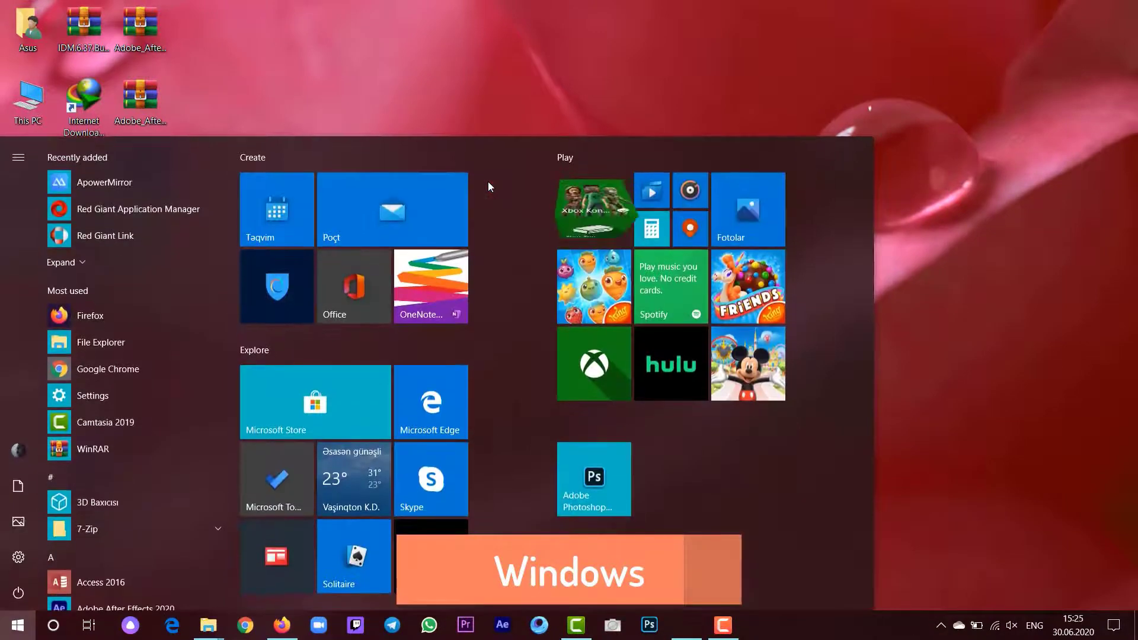
key(super)
key(super)
key(super)
key(super)
key(super)
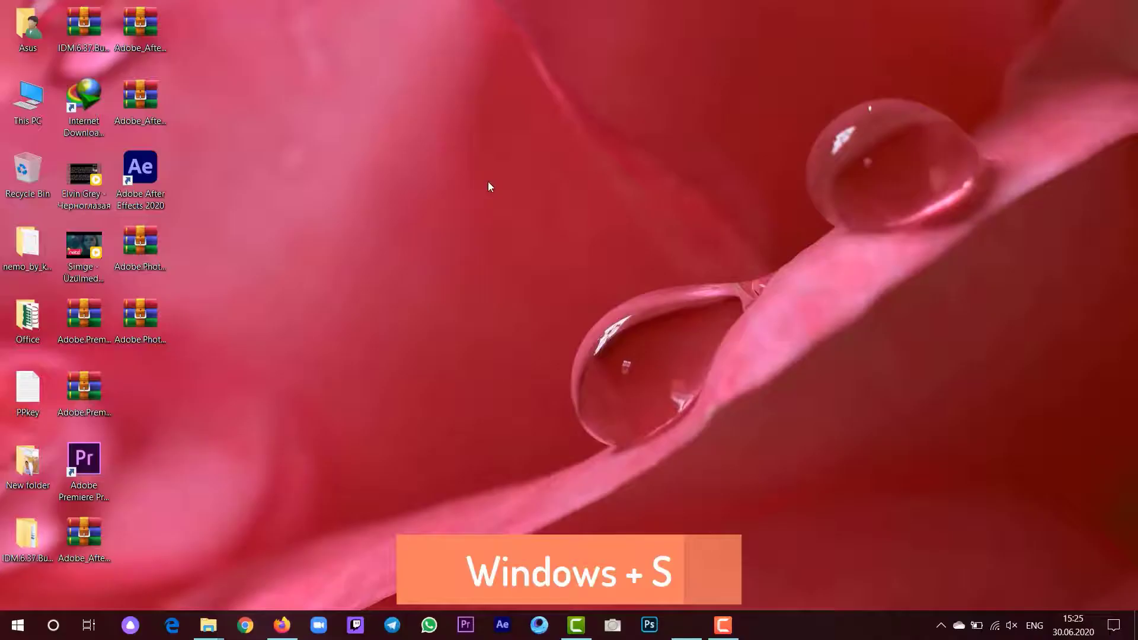
key(super+s)
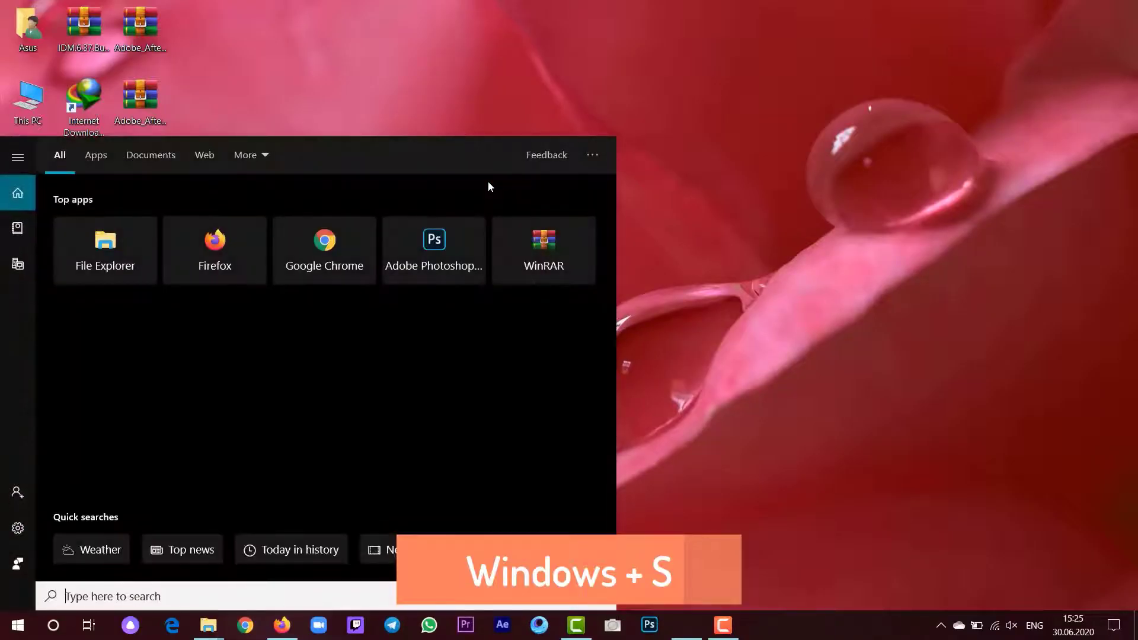
text(control pane)
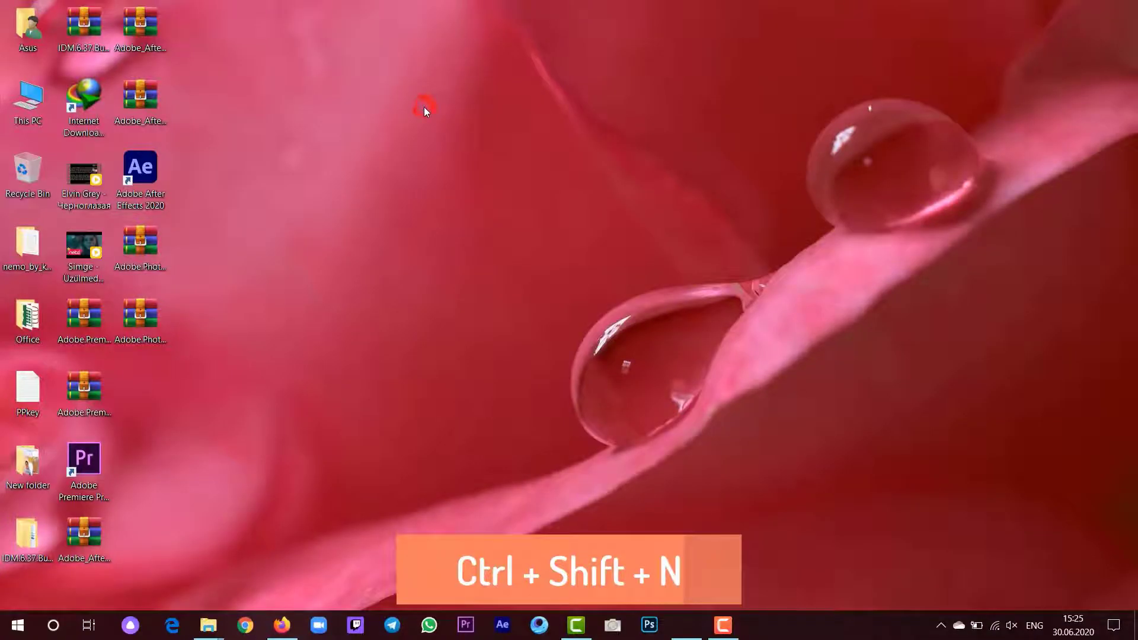
Create a new desktop folder named 'dfjalsdfjlasj' with Ctrl+Shift+N.
key(ctrl+shift+n)
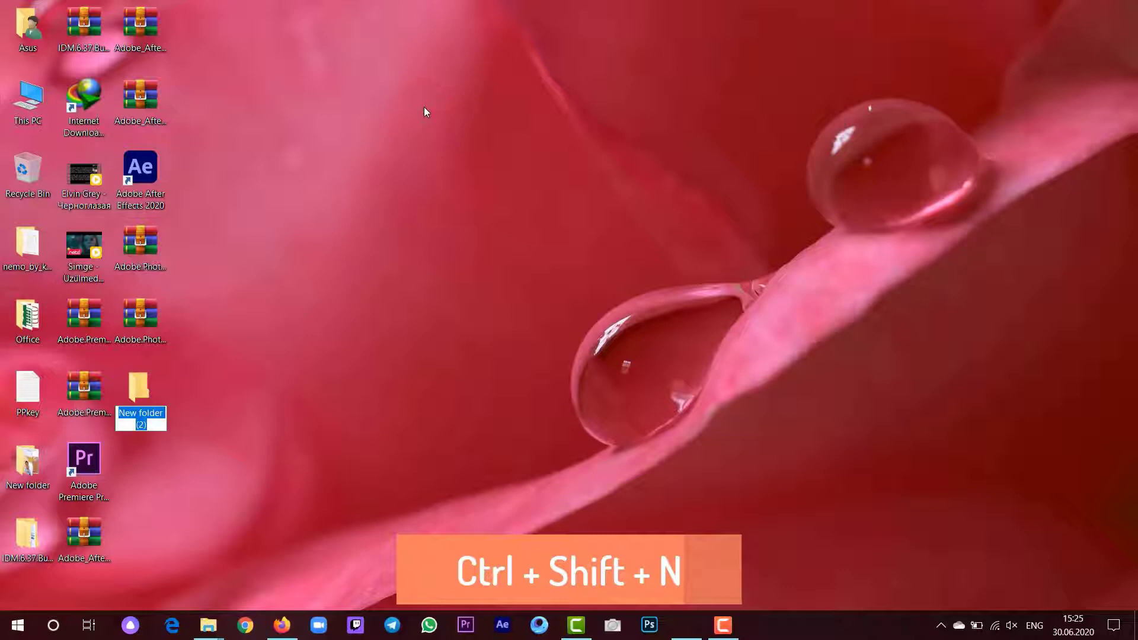
text(dfjalsdfjlasj)
key(Return)
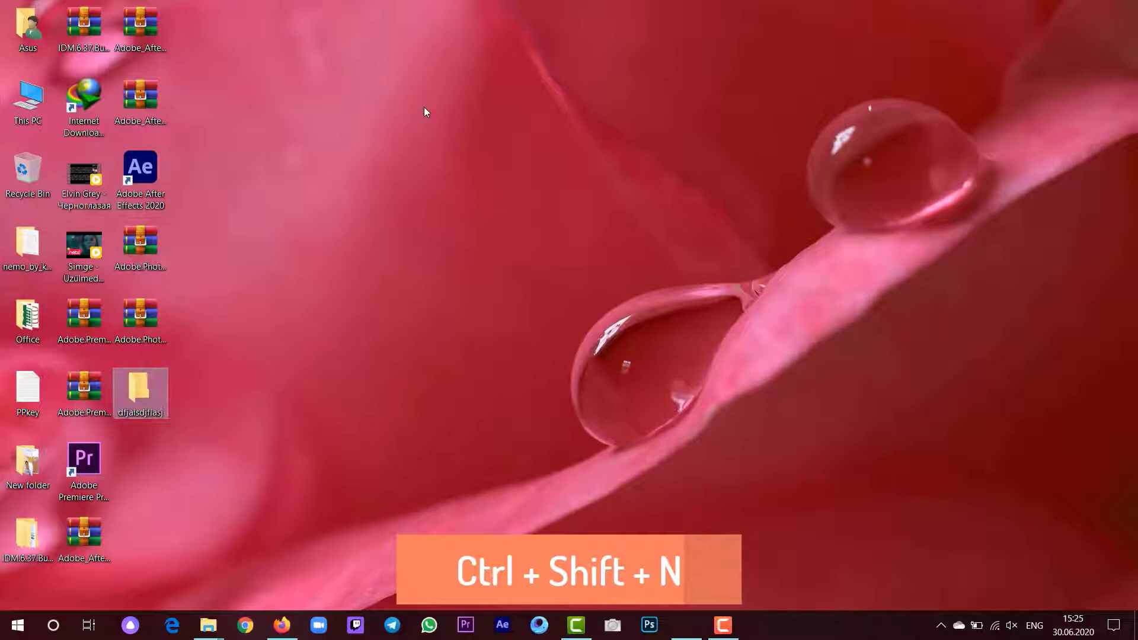
click(228, 319)
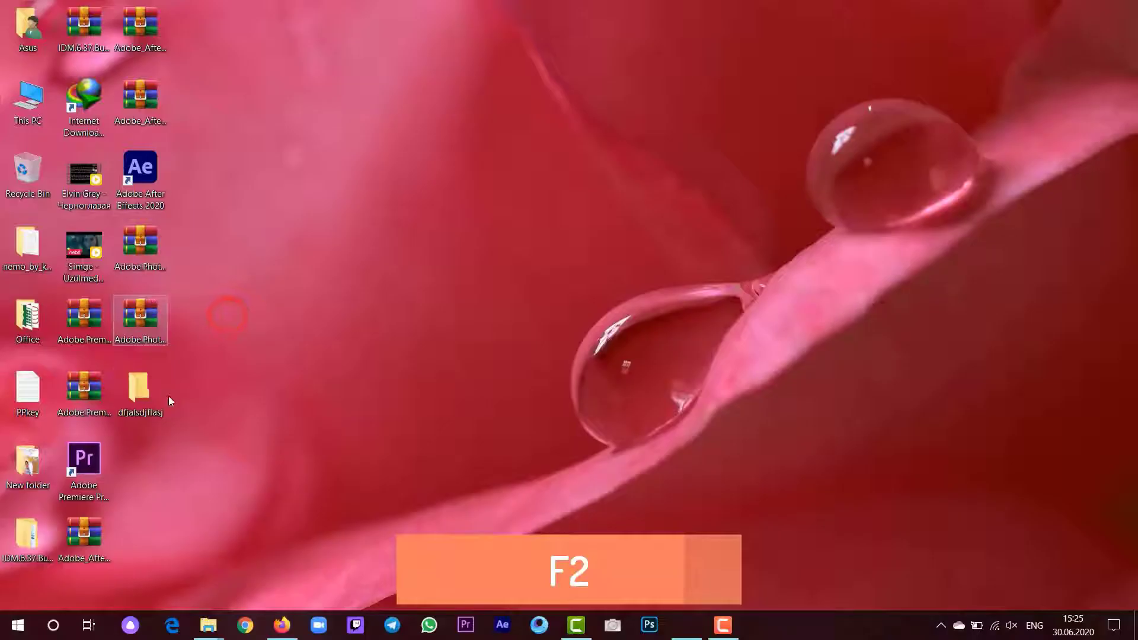
Rename the folder to 'fsdfsfsf' using F2.
click(165, 385)
right_click(166, 390)
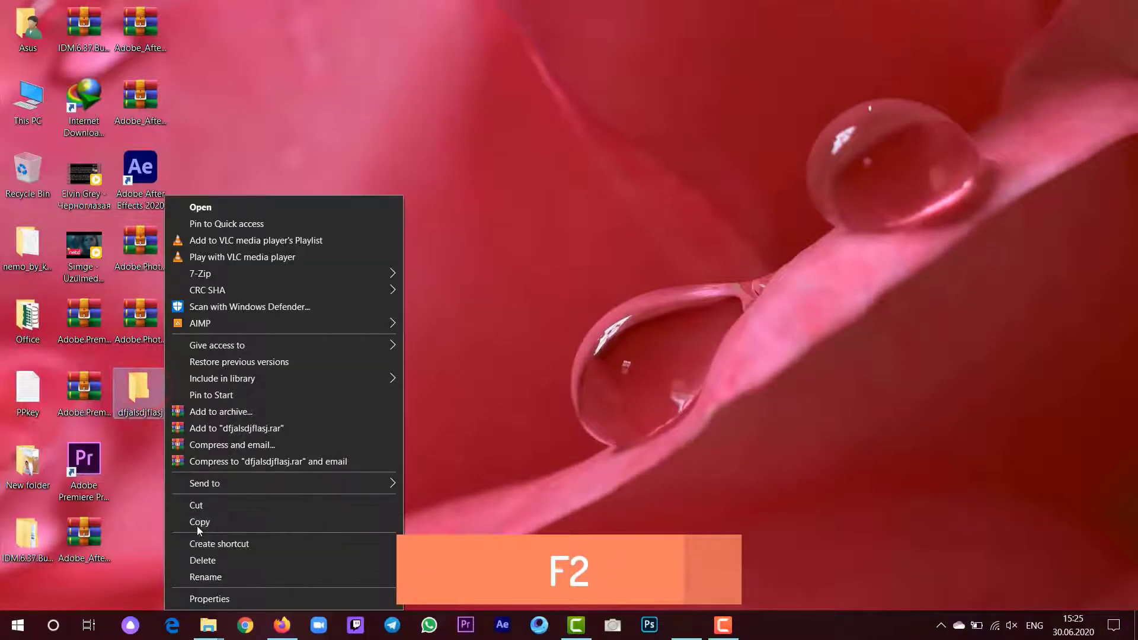
click(477, 478)
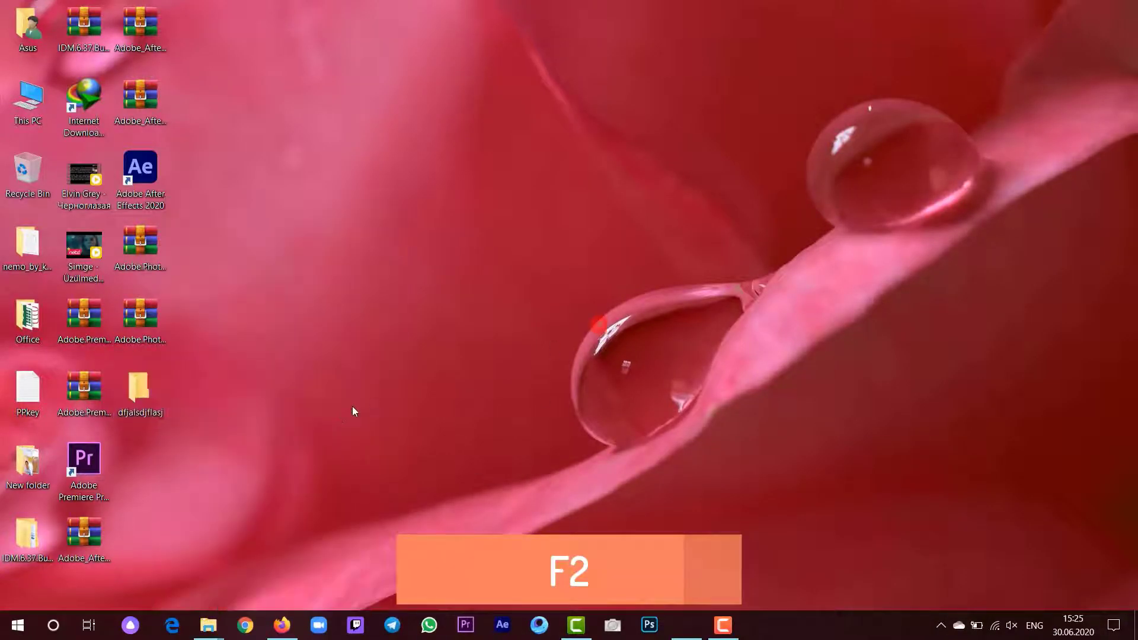
click(152, 393)
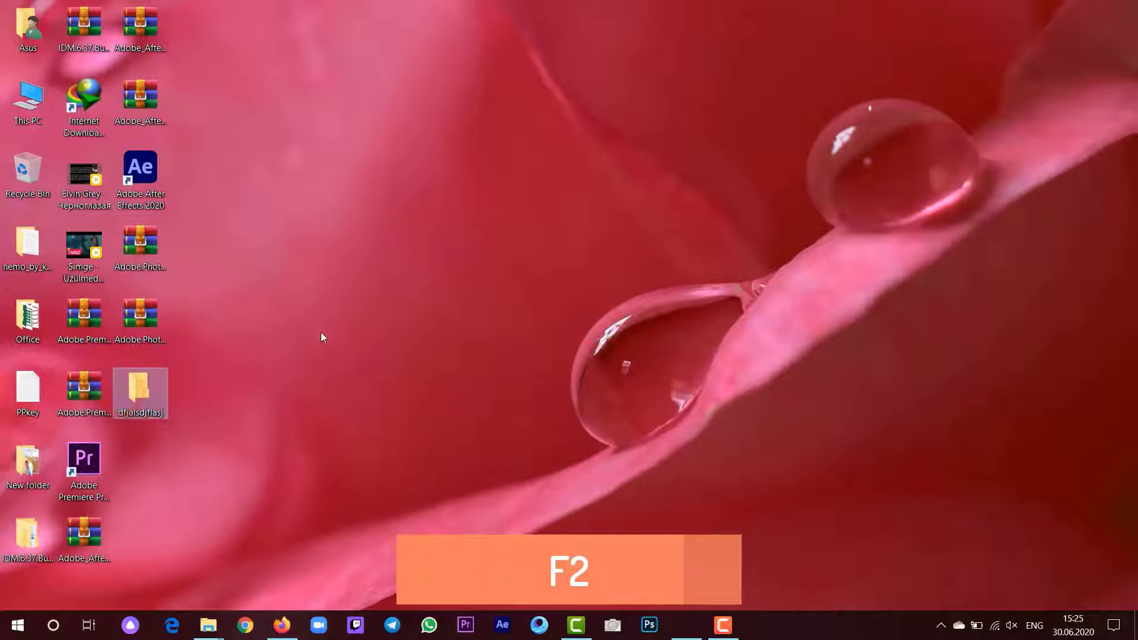
key(F2)
text(fsdfsfsf)
key(Return)
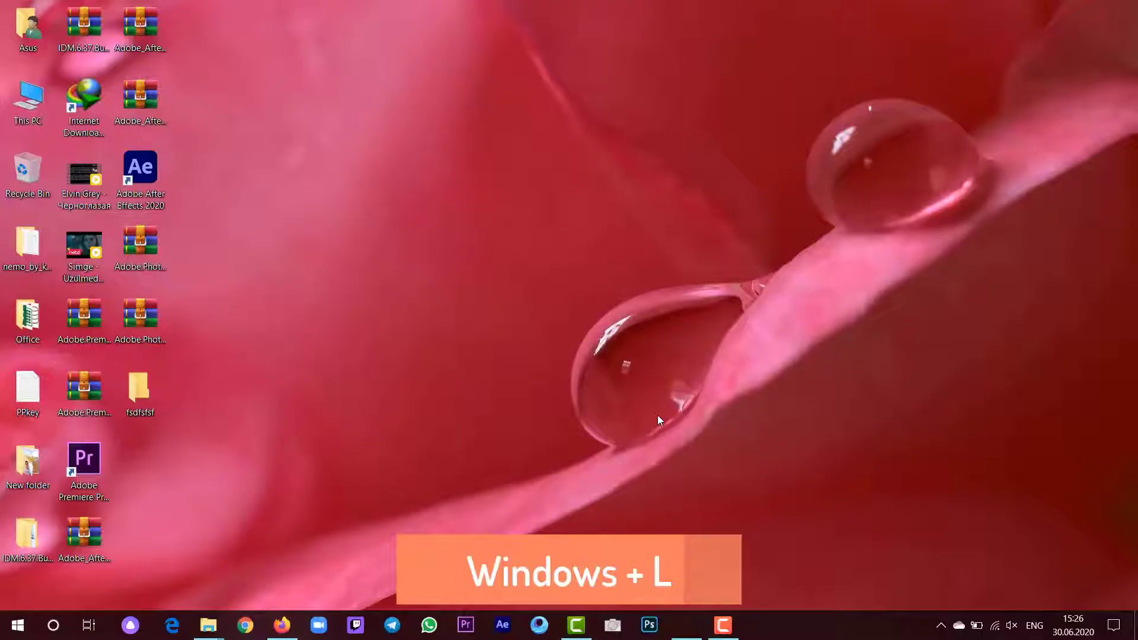
Lock the PC with Win+L, then search 'wordpad' and launch a blank WordPad document.
key(super+l)
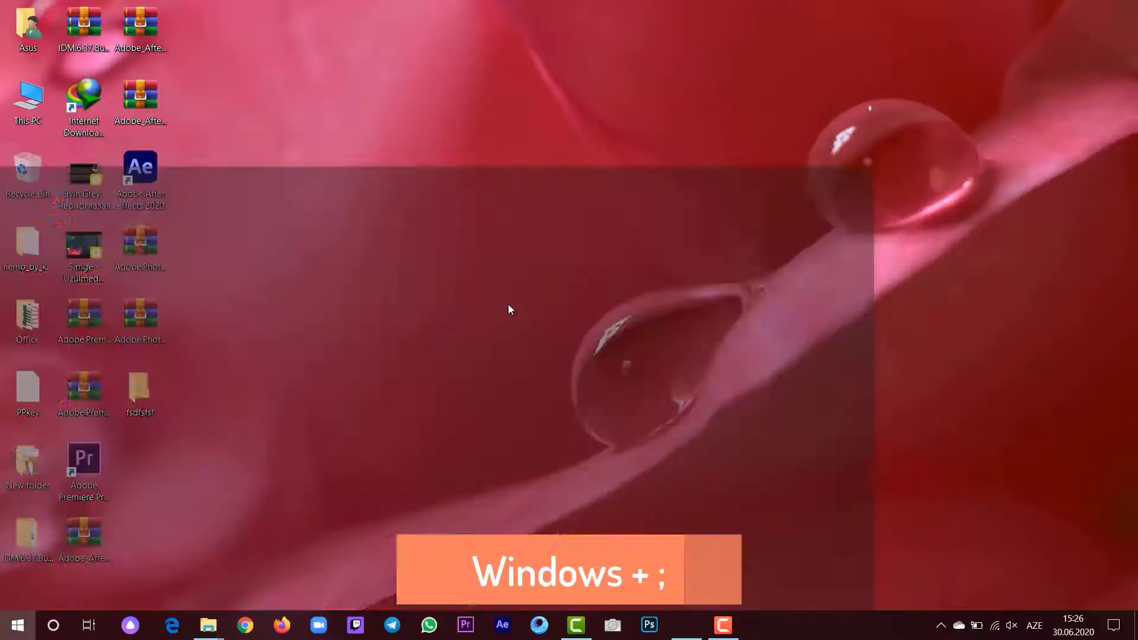
key(super)
text(üor)
key(BackSpace)
key(BackSpace)
key(BackSpace)
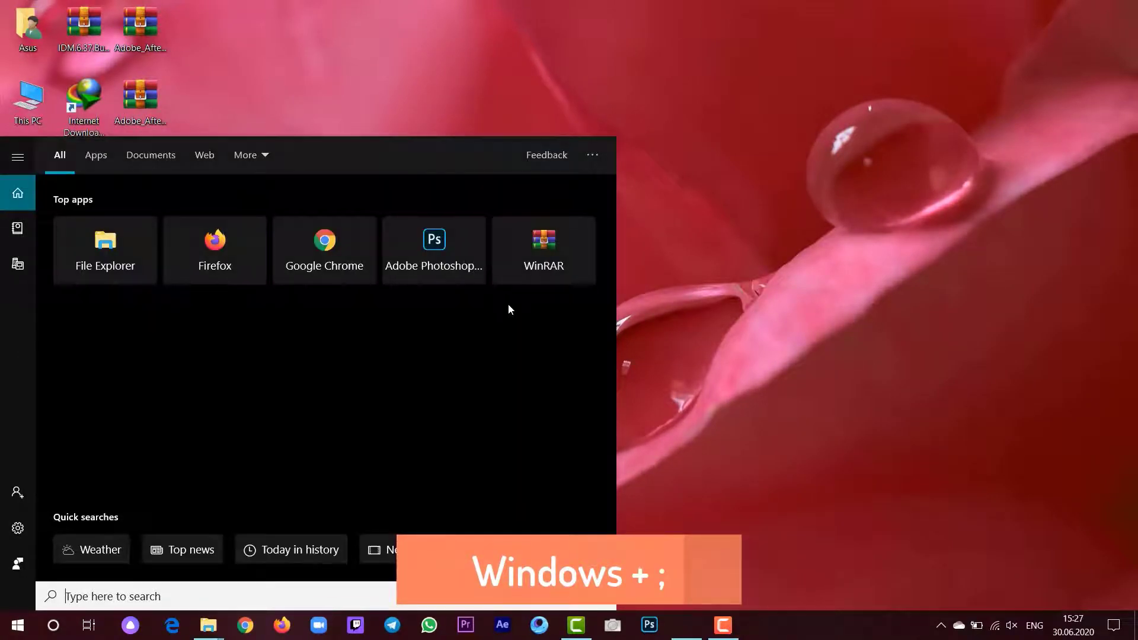
text(wor)
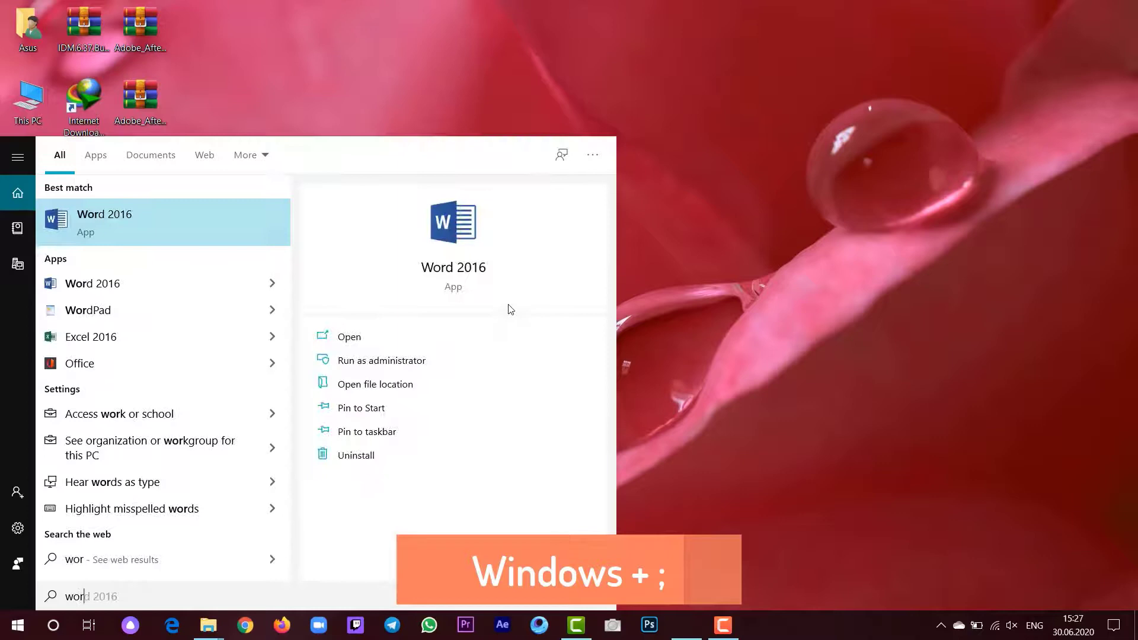
text(dpad)
key(Return)
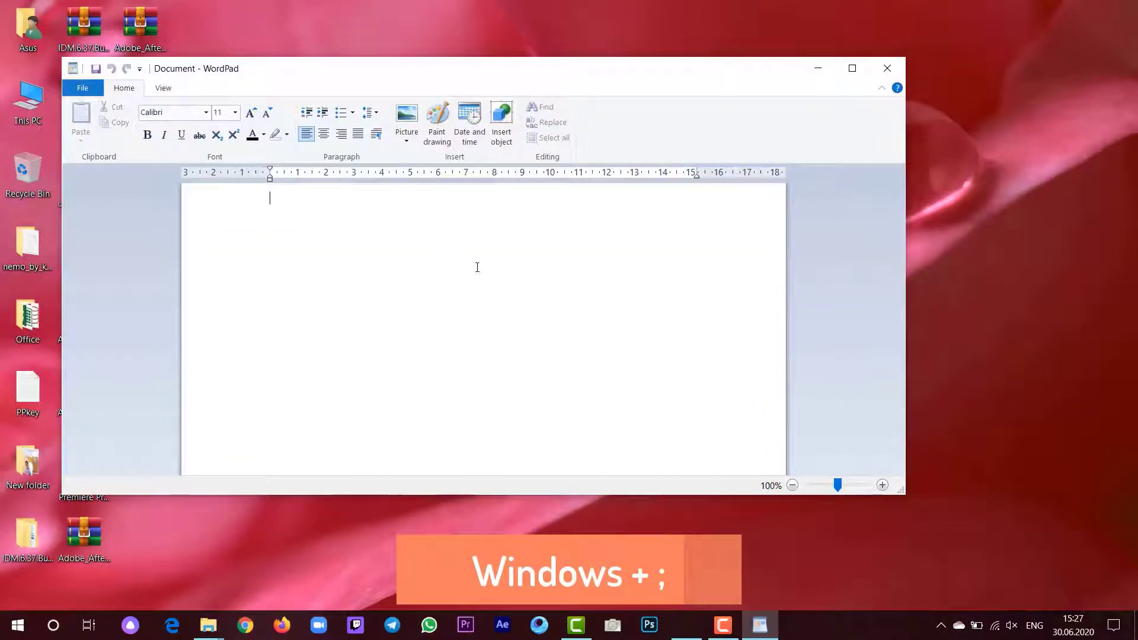
Insert a red heart emoji with Win+; and type the filler text 'sdfsafdasfsfsa'.
key(super+semicolon)
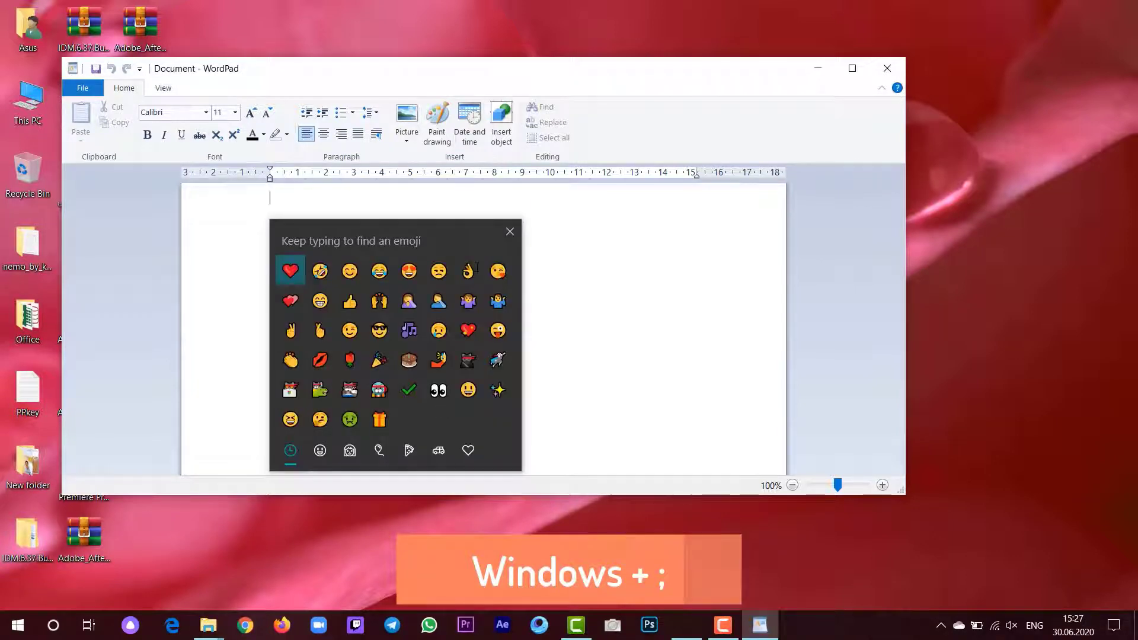
click(289, 273)
click(362, 201)
text(sdfsafdasfsfsa)
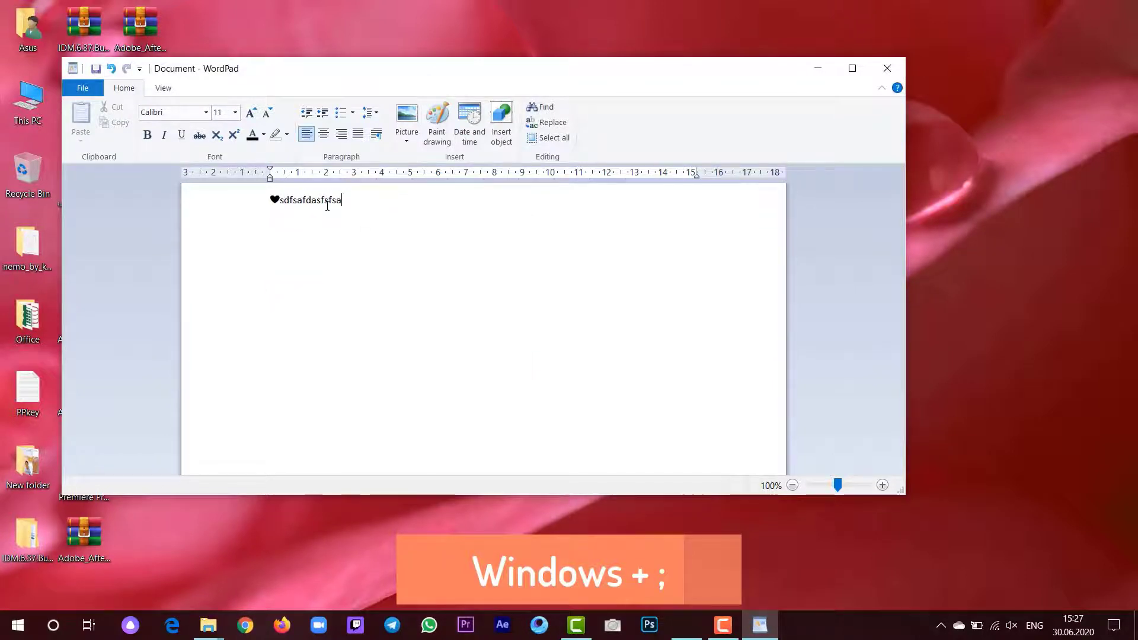
Add the raised-hands and sparkling-heart emojis using the keyboard in the emoji picker.
key(super+semicolon)
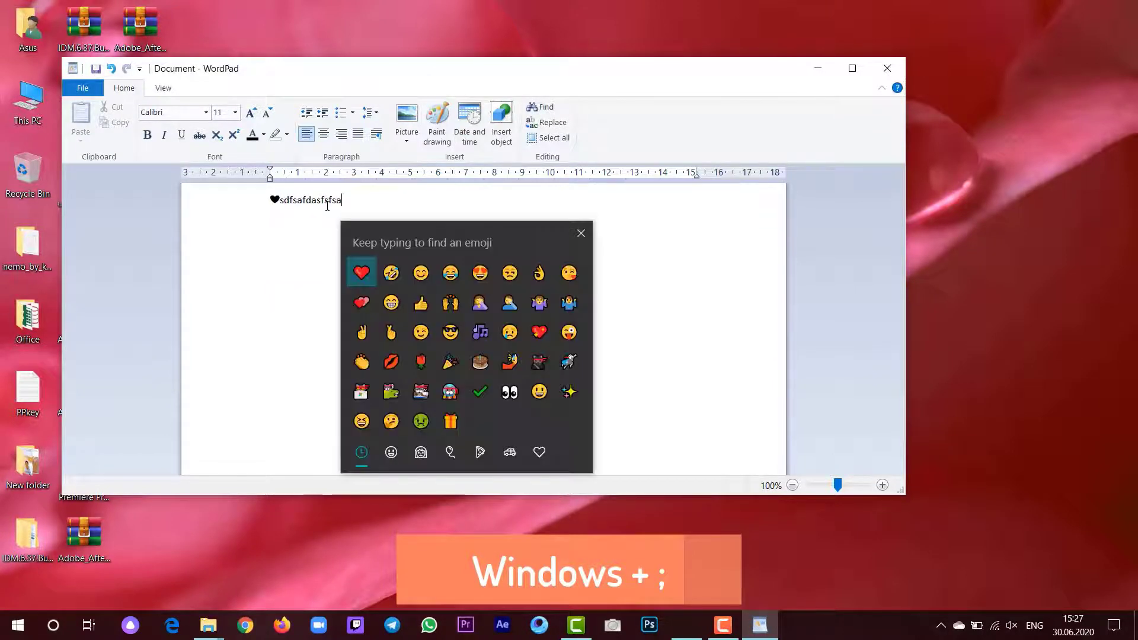
key(Right)
key(Right)
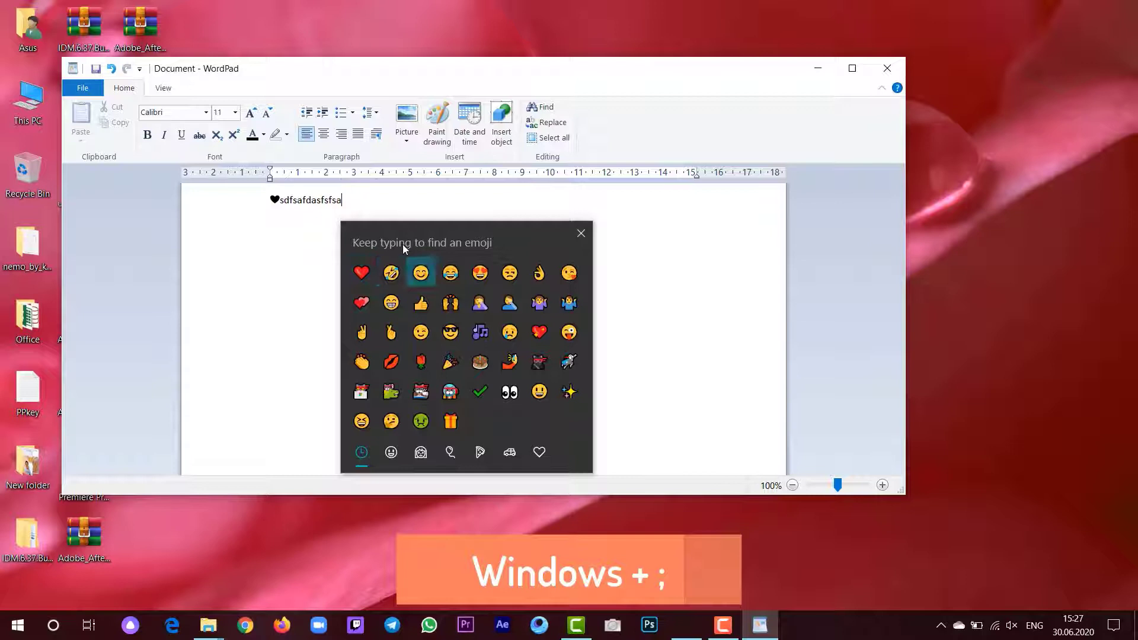
key(Right)
key(Down)
key(Return)
key(Right)
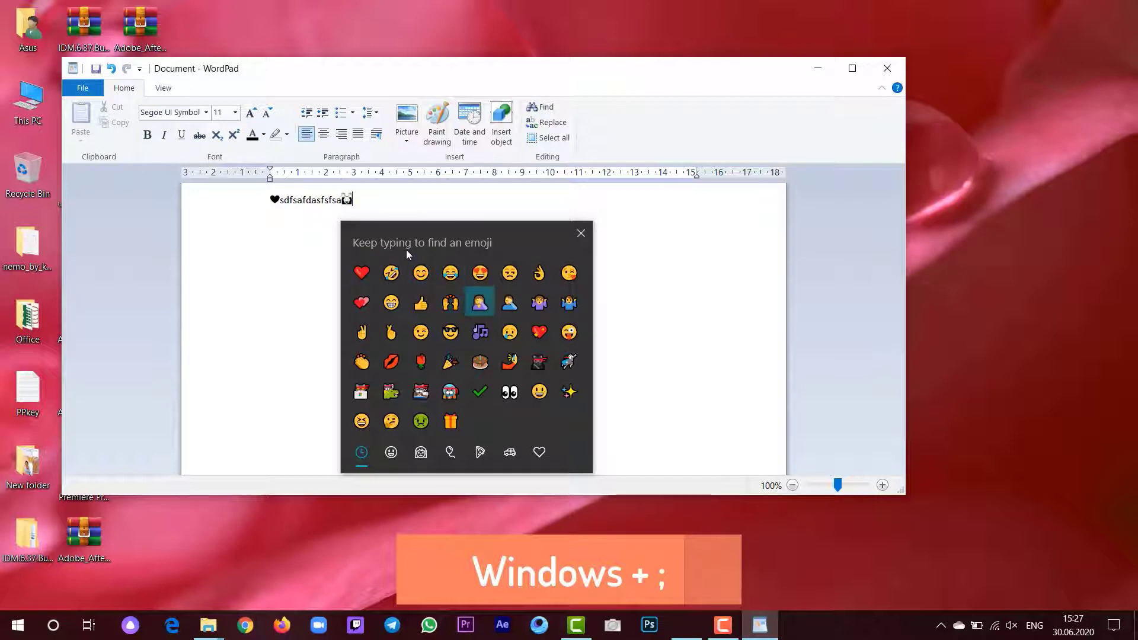
key(Right)
key(Right)
key(Down)
key(Return)
Type 'sdfsfsdfsdfs' and insert three smiley-face emojis from the smileys category.
text(sdfsfsdfsdfs)
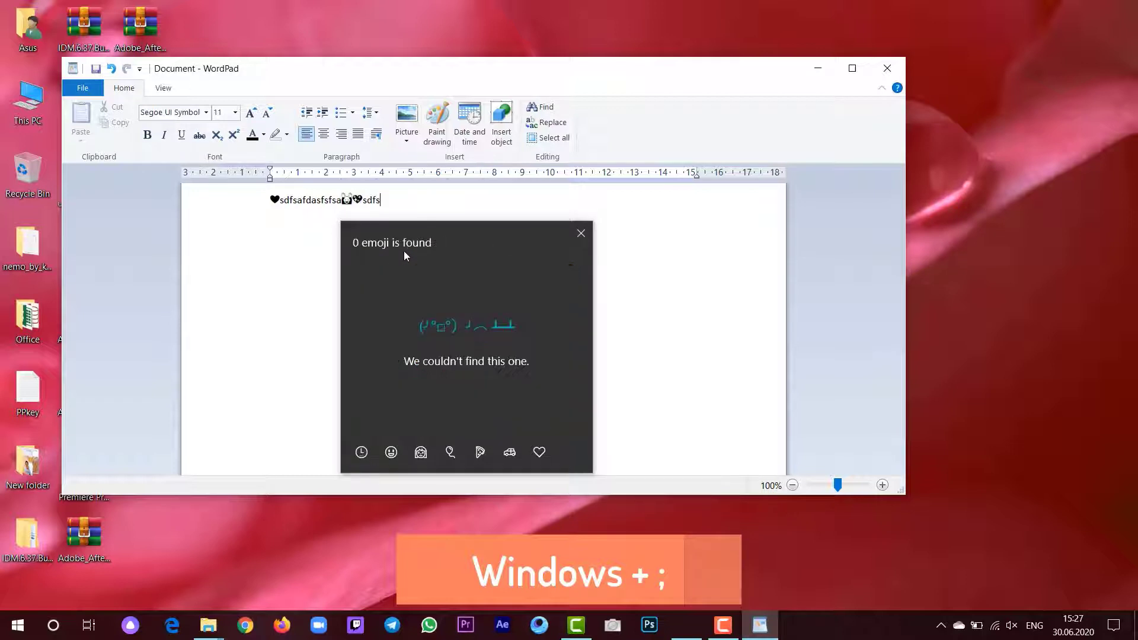
click(422, 463)
click(395, 456)
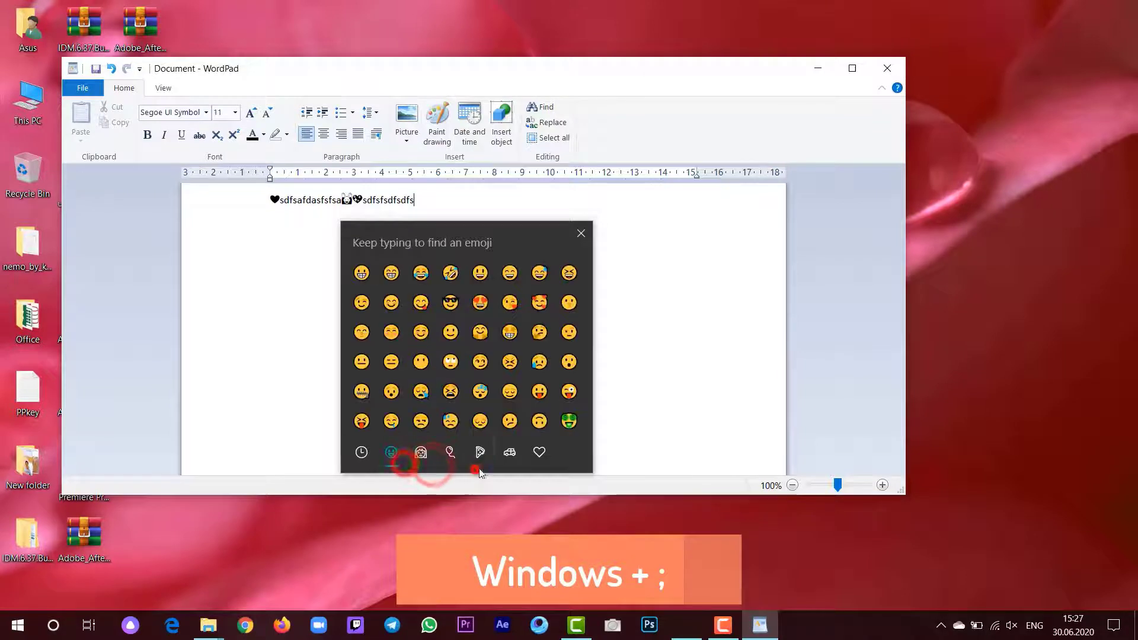
click(450, 391)
click(536, 301)
click(556, 305)
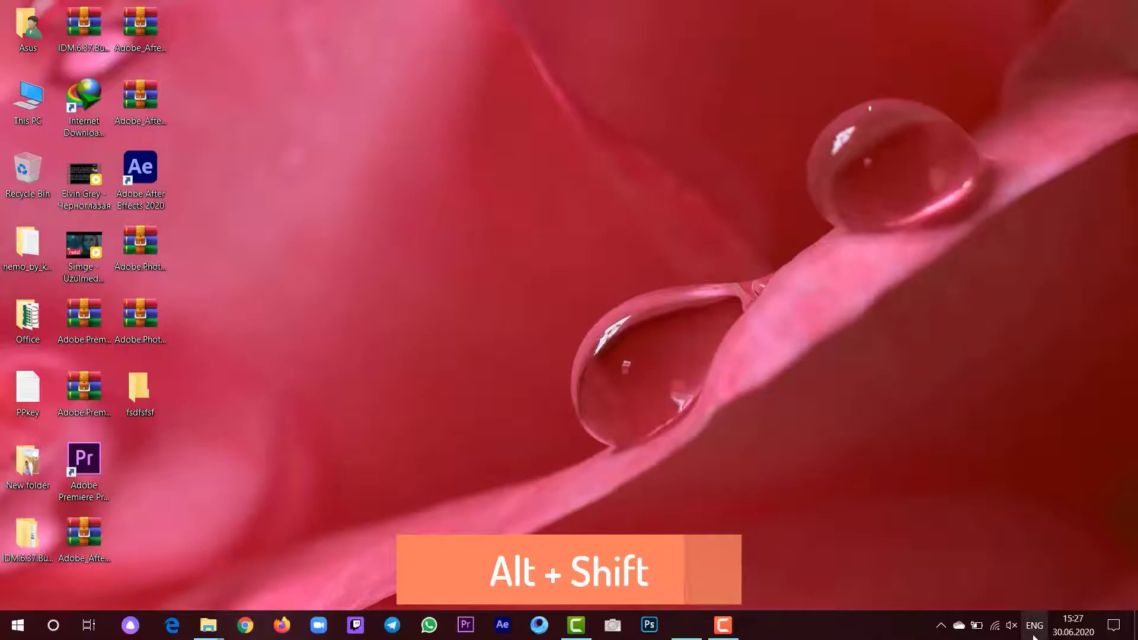
key(alt+shift)
key(alt+shift)
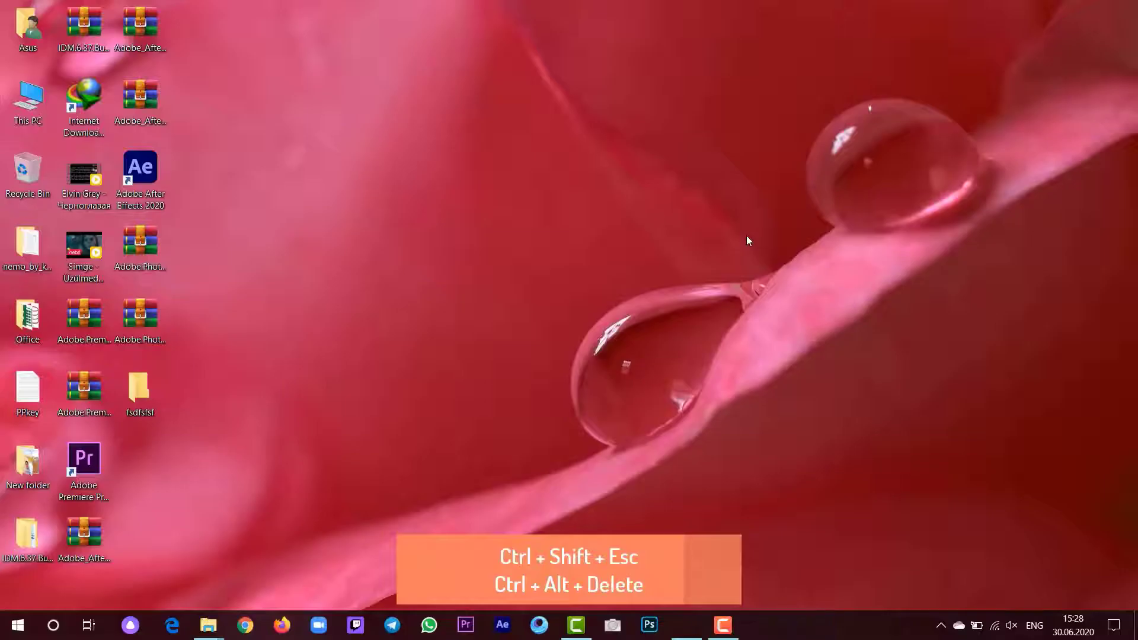
key(ctrl+shift+Escape)
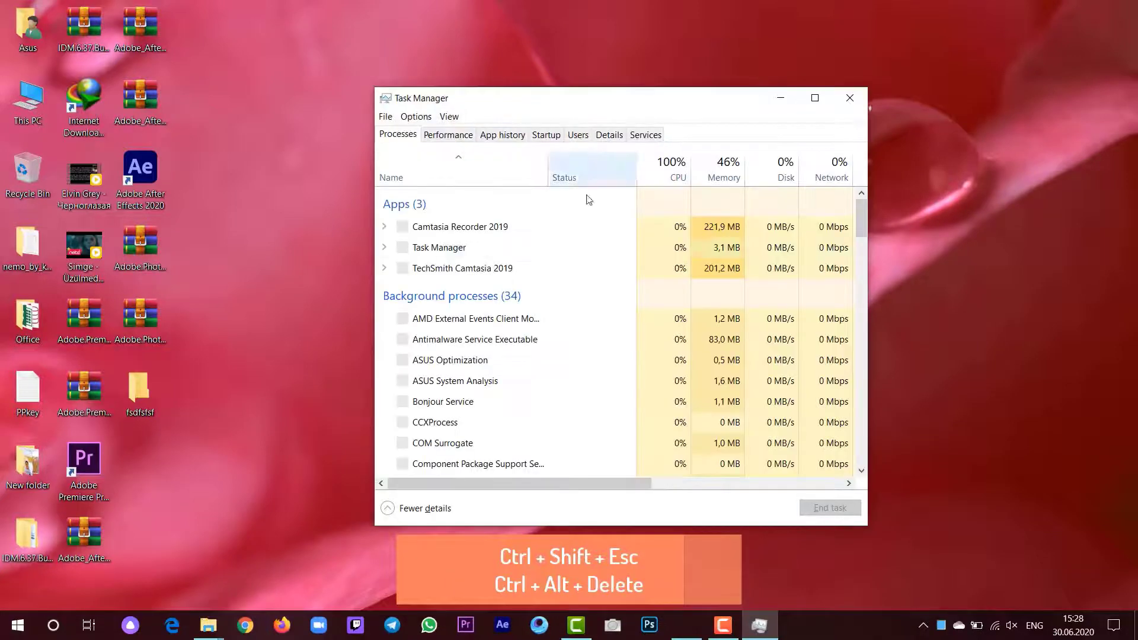
click(862, 99)
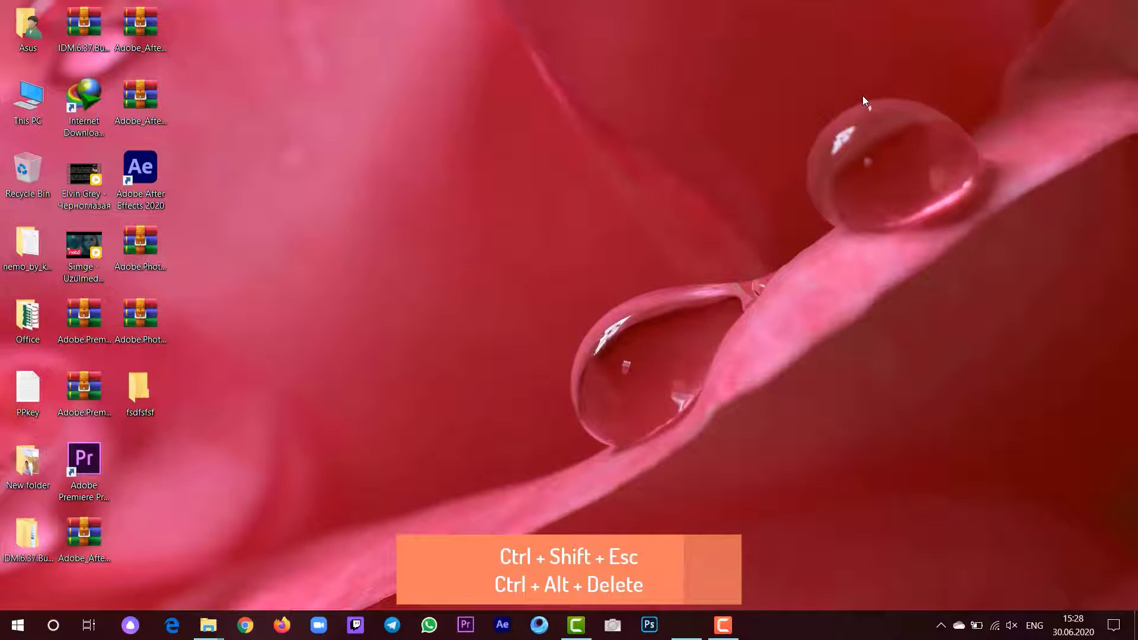
key(ctrl+shift+Escape)
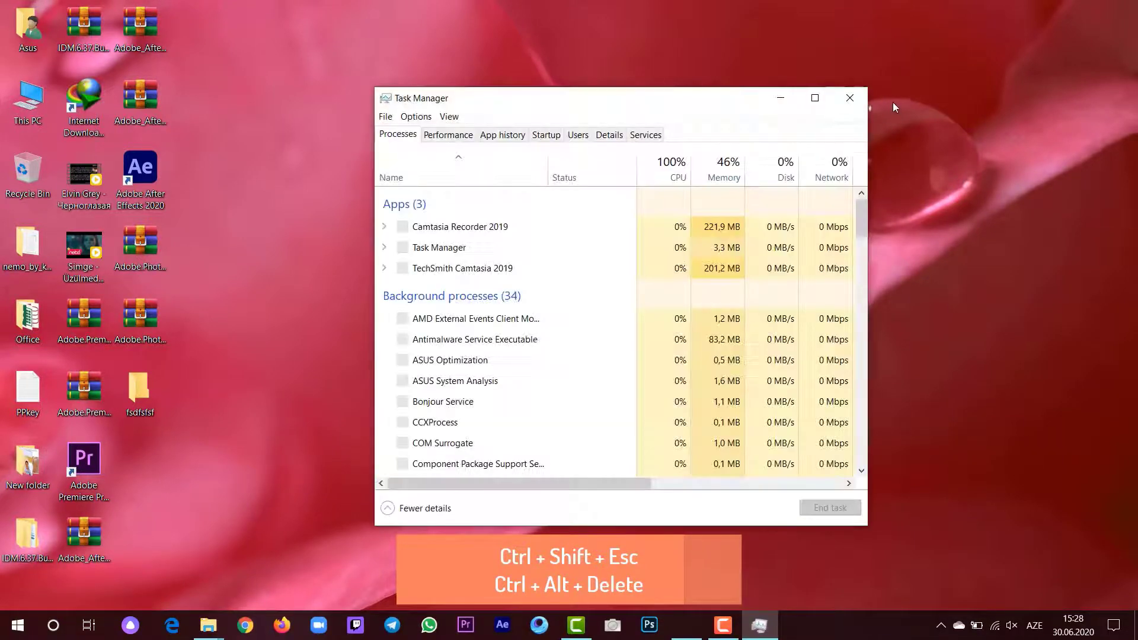
click(861, 102)
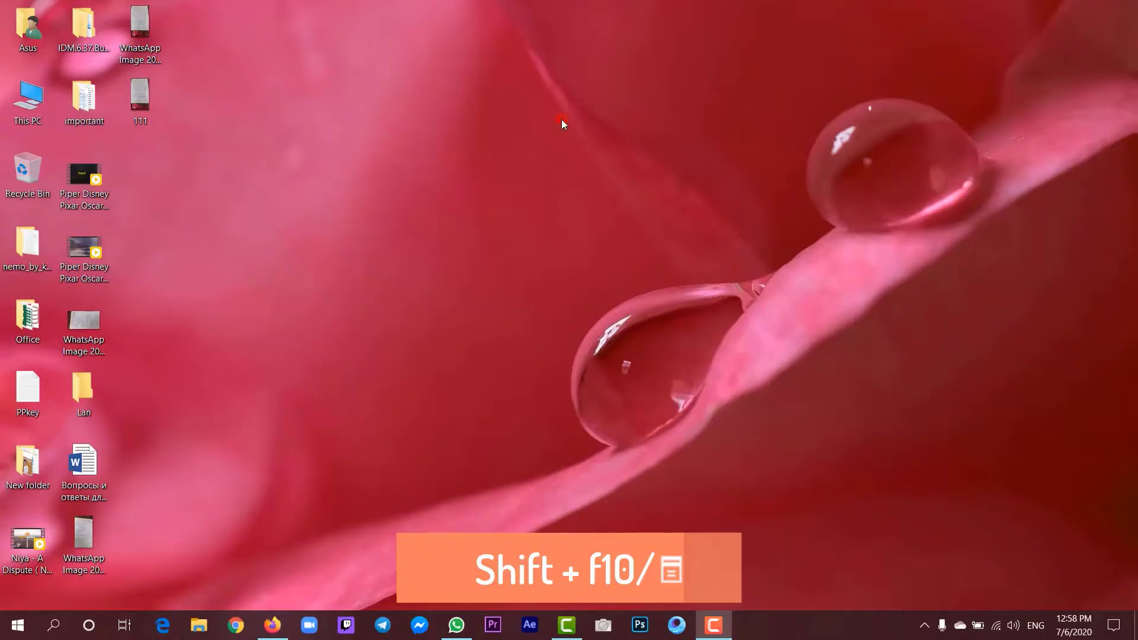
right_click(562, 122)
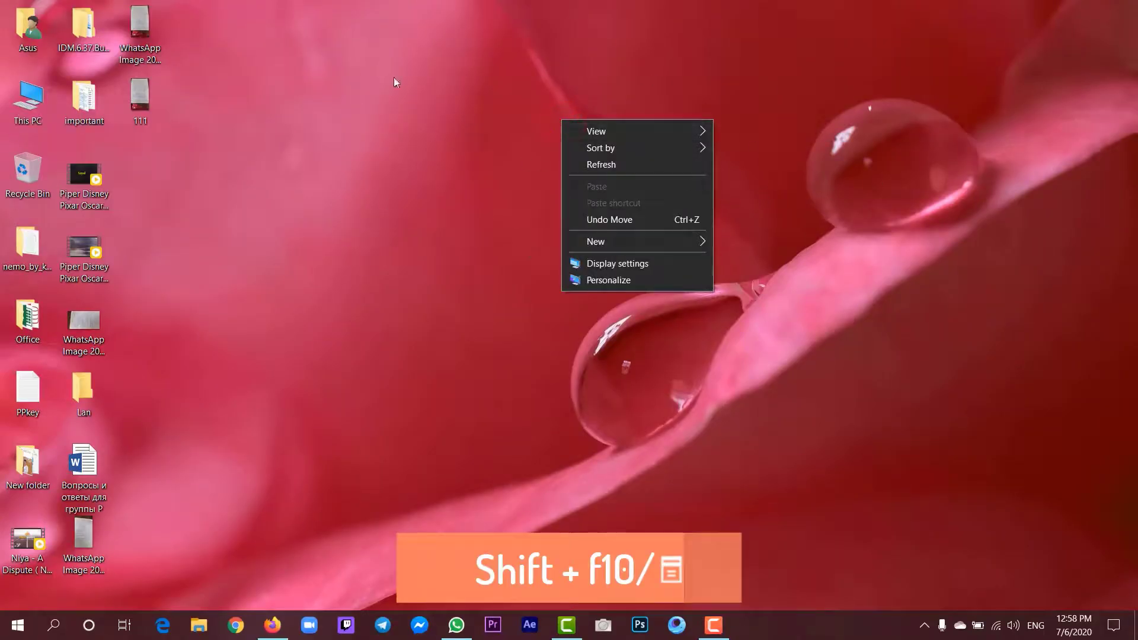
click(499, 202)
key(shift+F10)
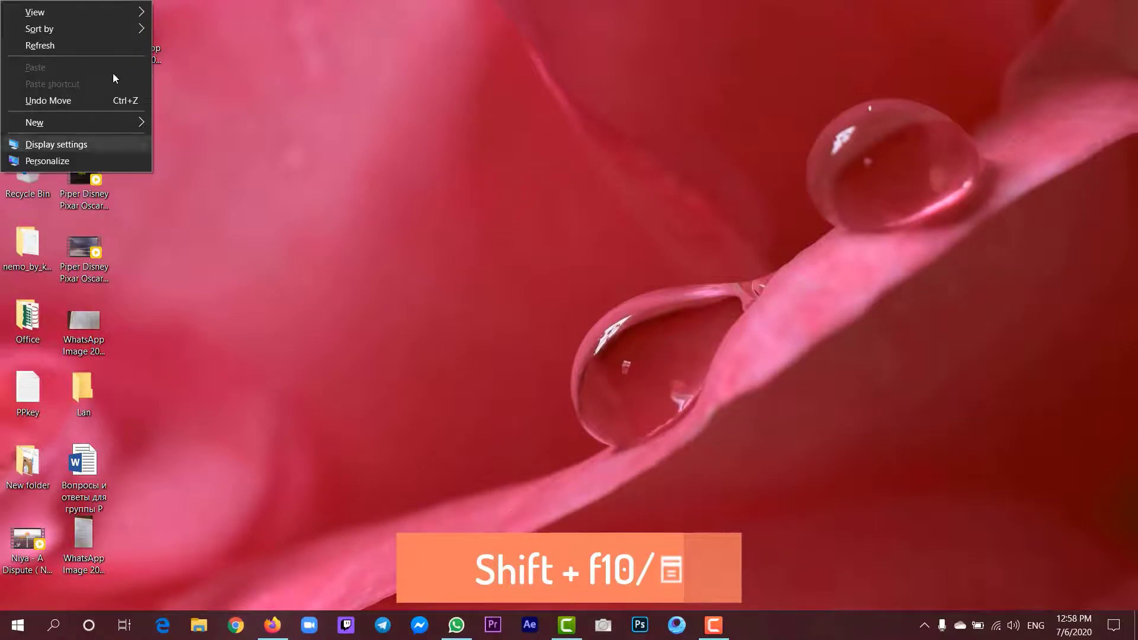
click(952, 173)
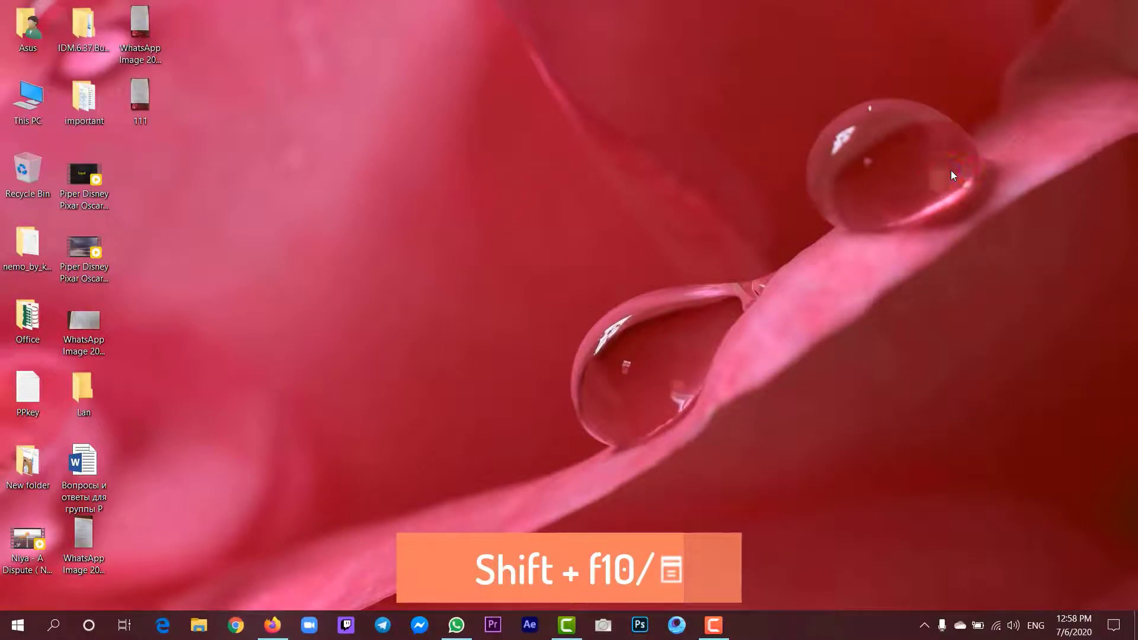
key(shift+F10)
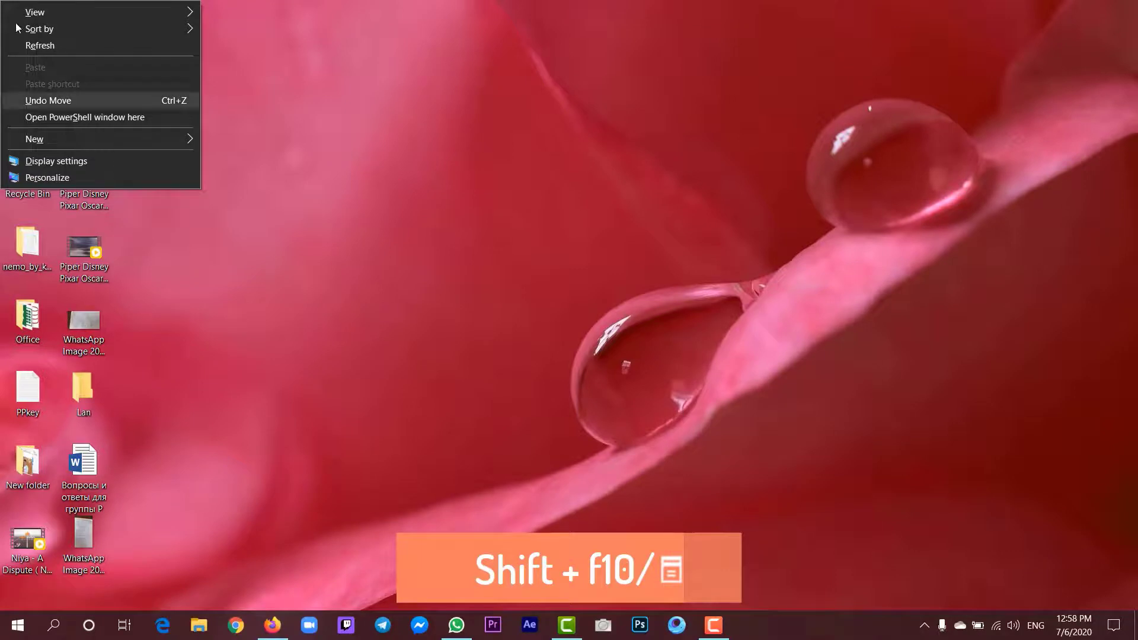
click(290, 172)
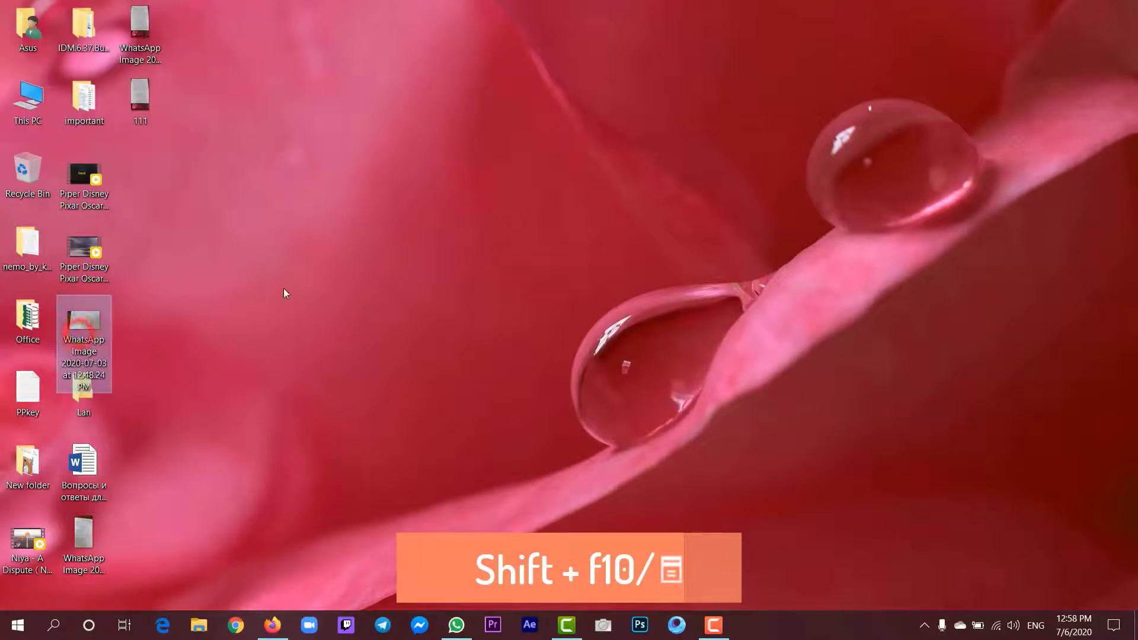
key(shift+F10)
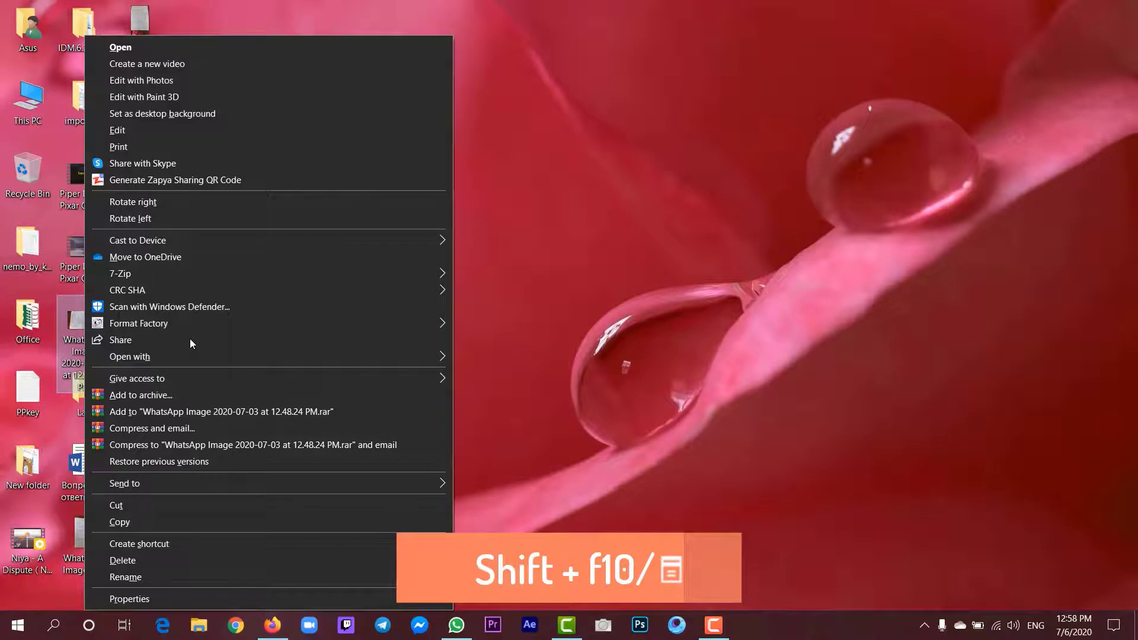
key(Escape)
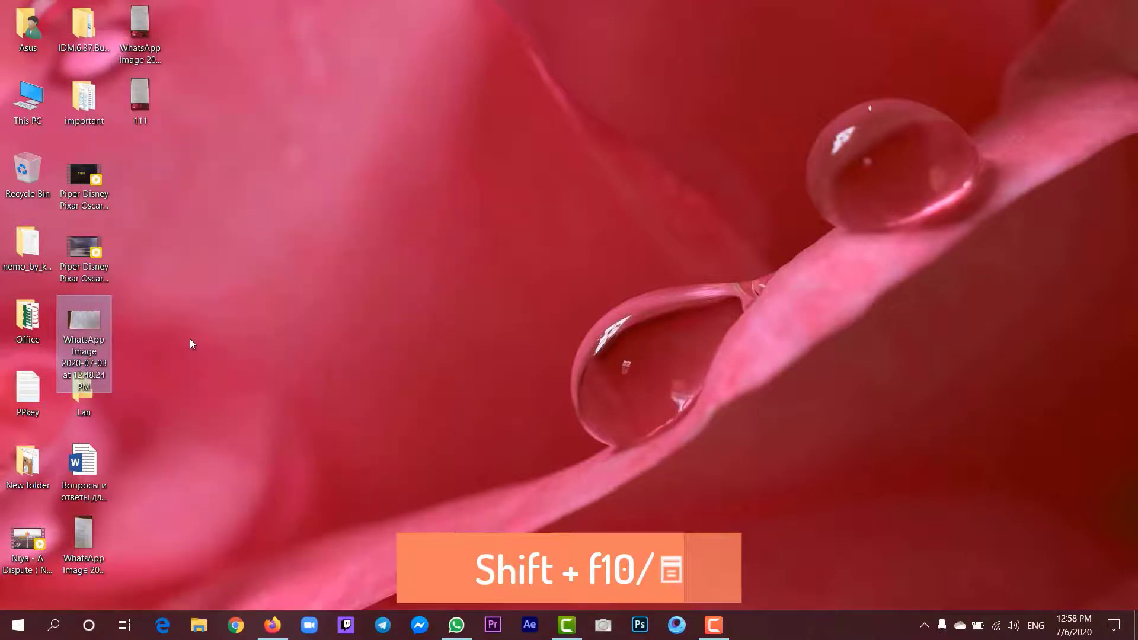
click(94, 249)
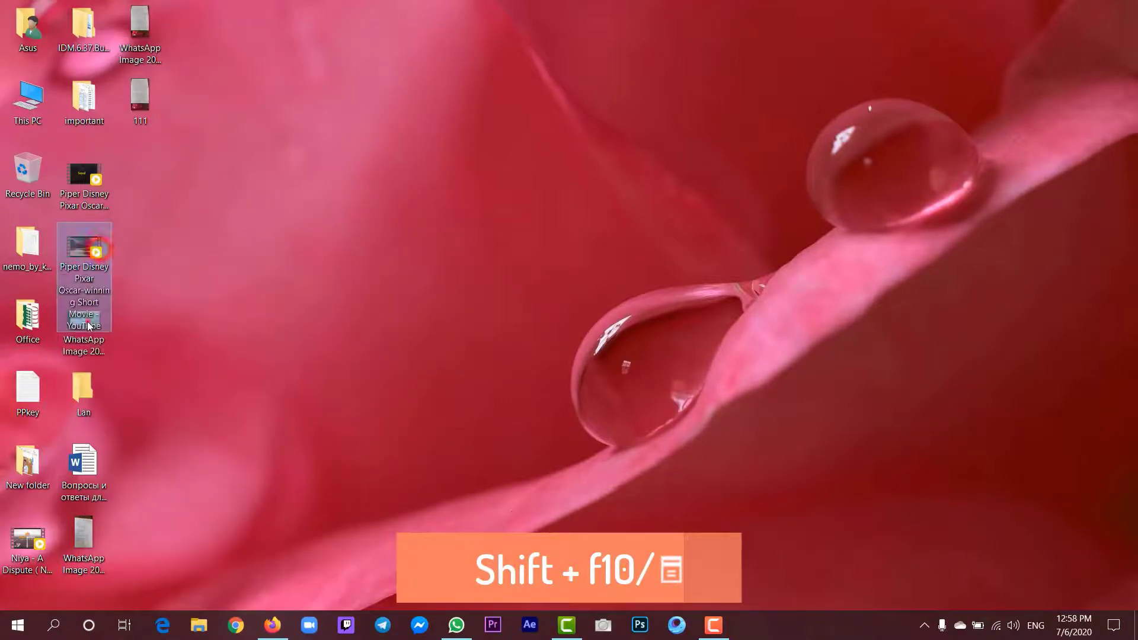
click(81, 407)
click(80, 262)
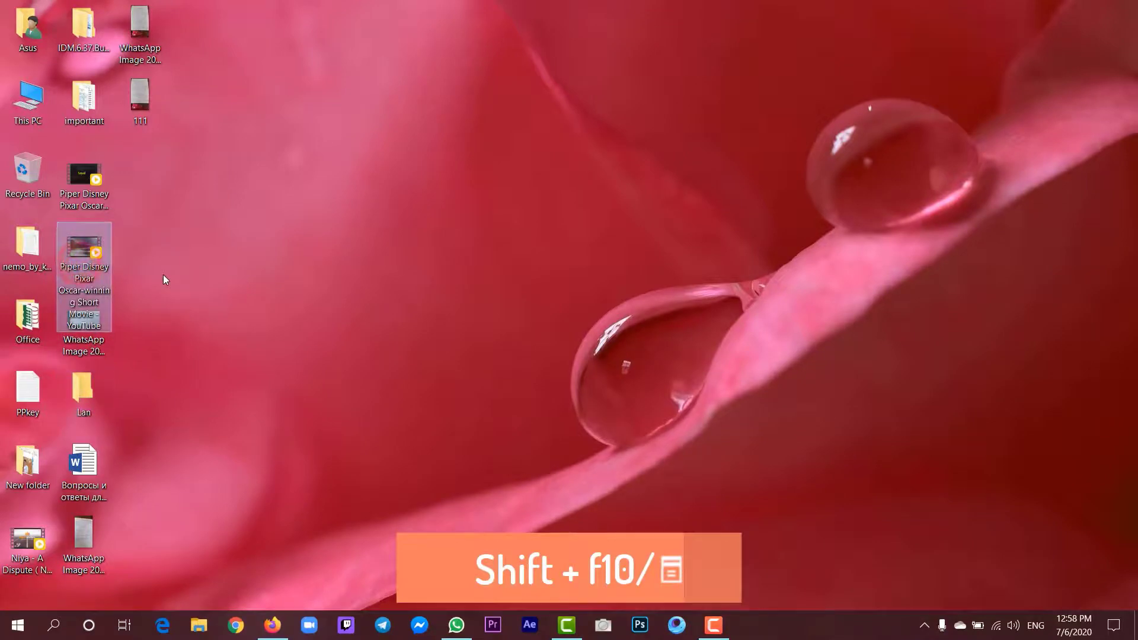
key(shift+F10)
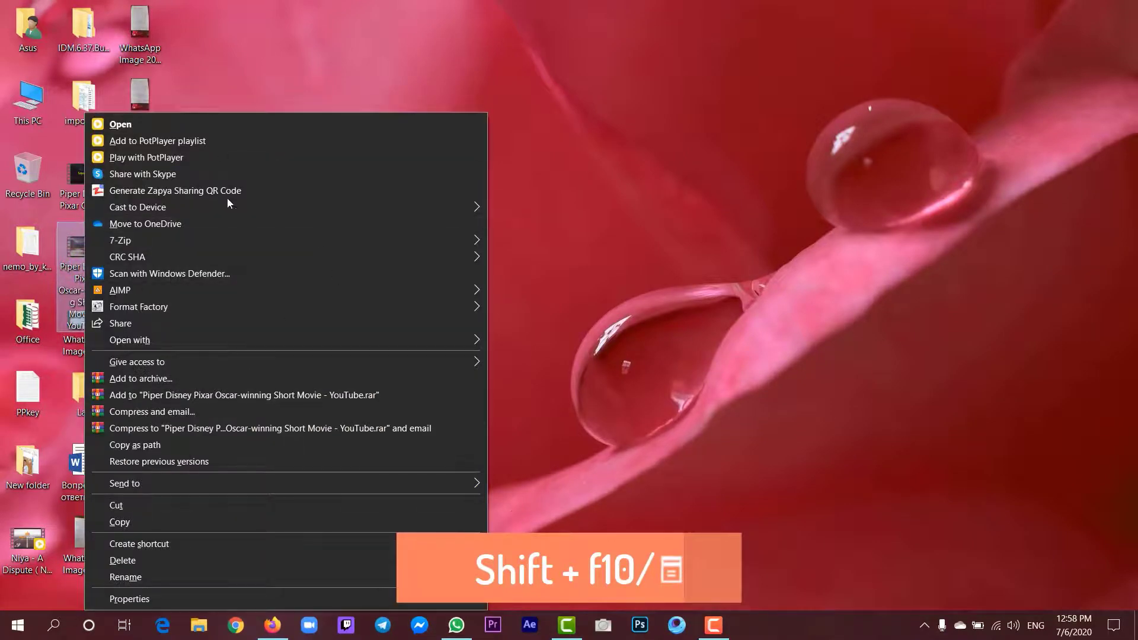
click(534, 283)
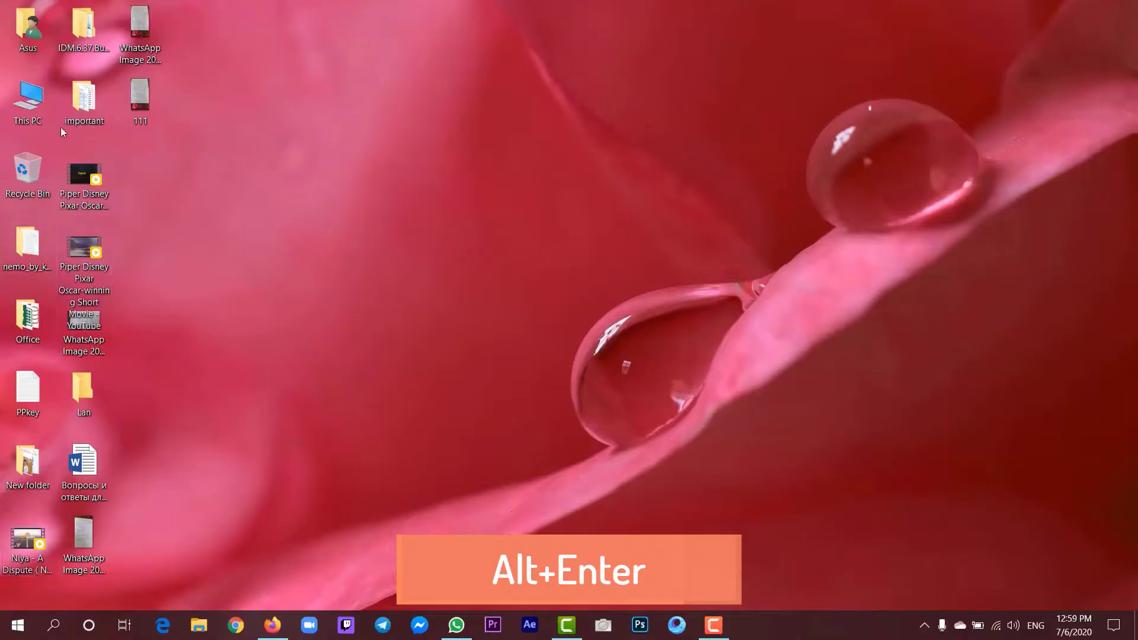
Open This PC's system properties with Alt+Enter, then close the System window.
right_click(41, 111)
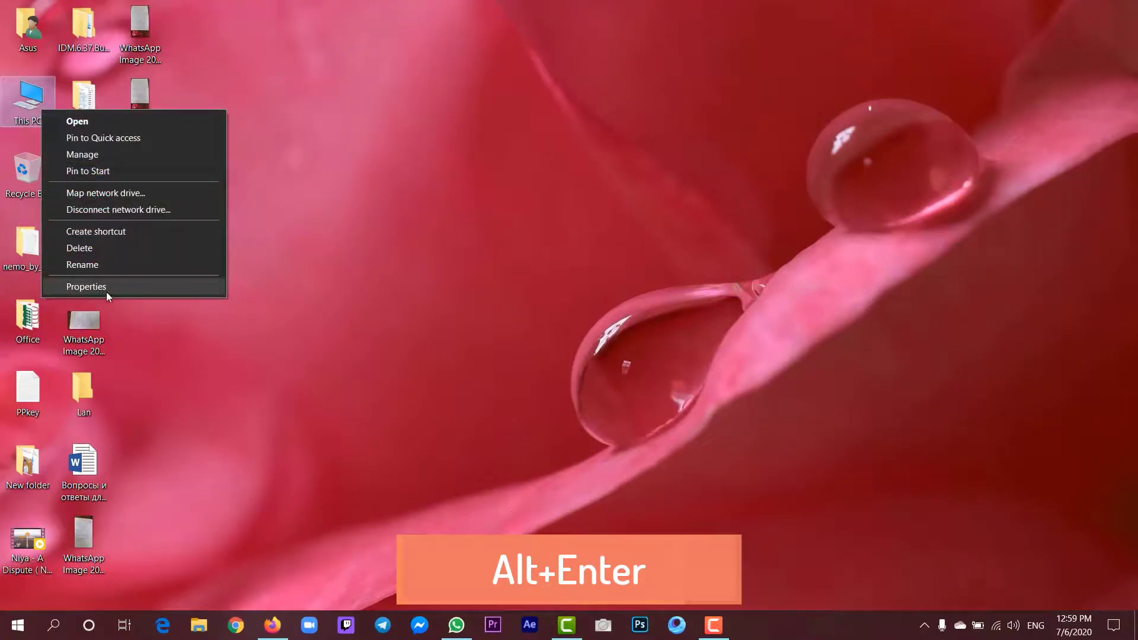
key(alt+Return)
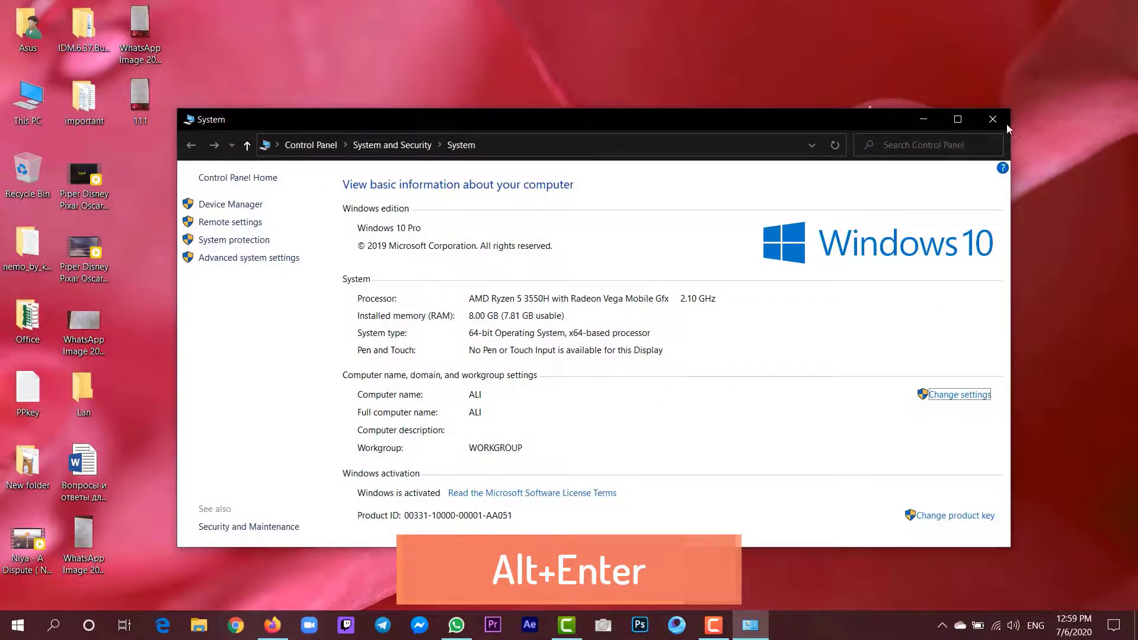
click(988, 121)
Reopen This PC's Properties from its right-click menu and close the System window again.
right_click(39, 116)
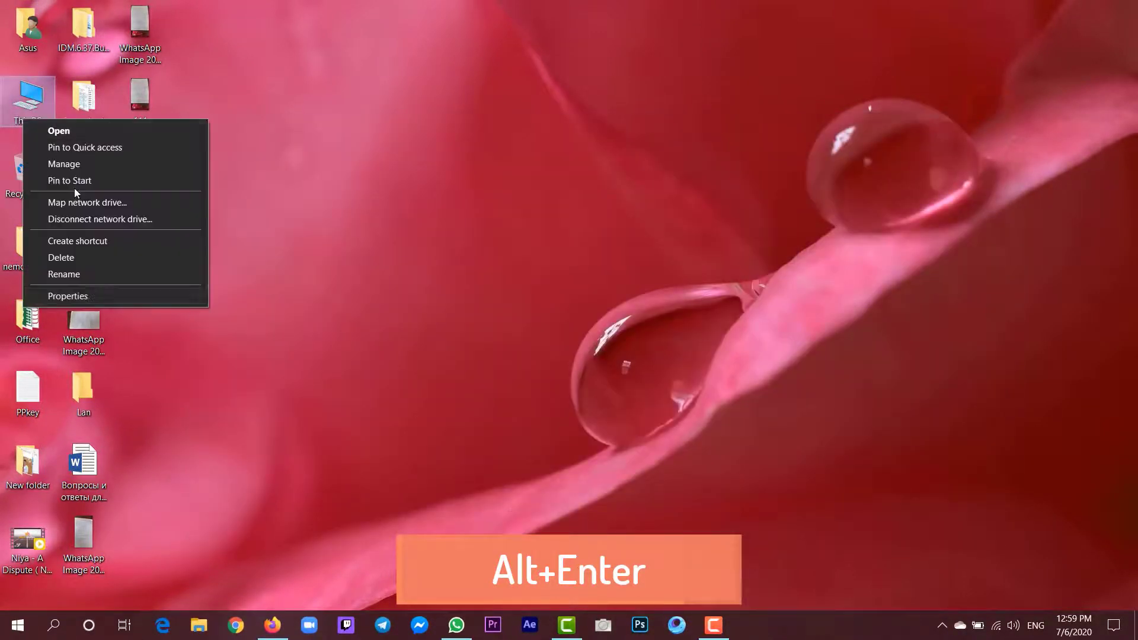
click(91, 289)
click(1004, 118)
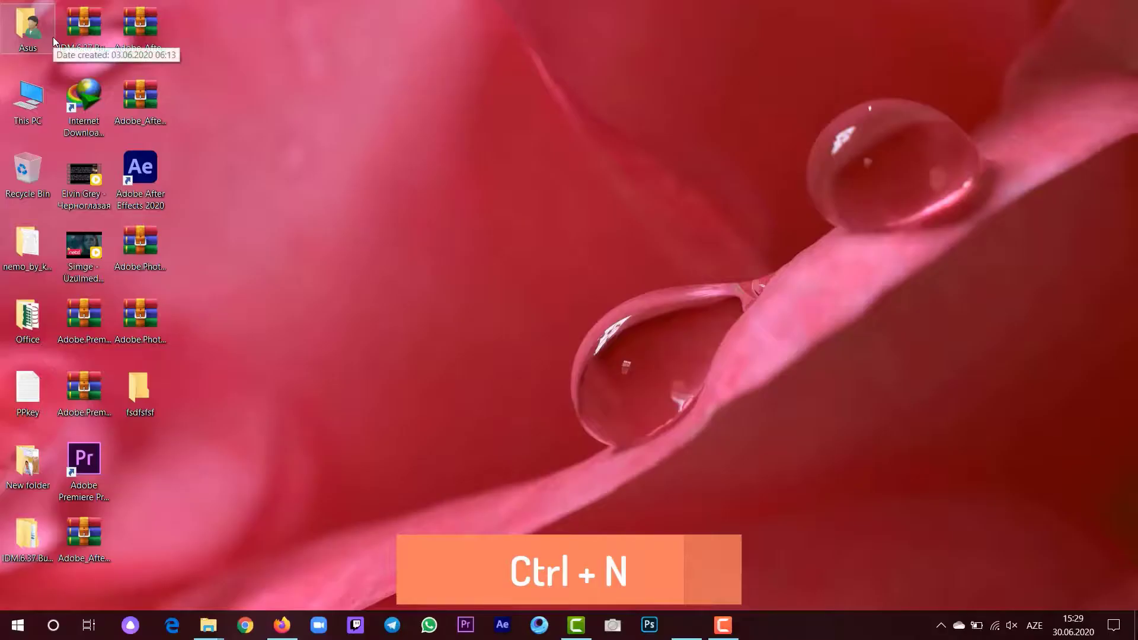
Open a new Explorer window on New Volume (D:) and duplicate it twice with Ctrl+N.
key(ctrl+n)
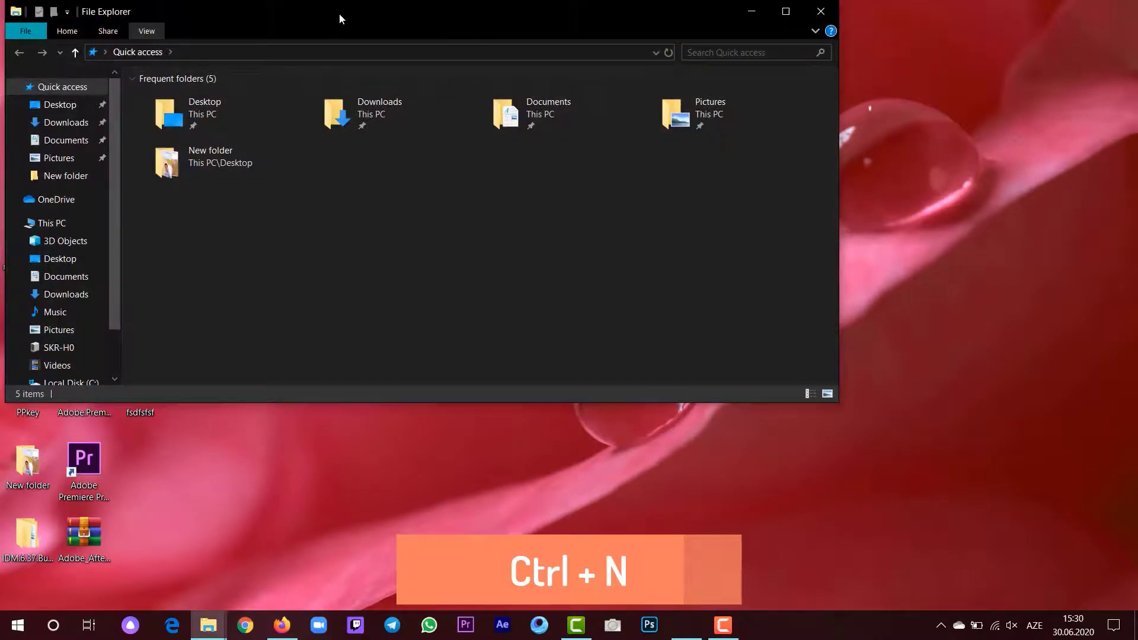
drag(339, 13, 614, 58)
scroll(356, 356, down, 2)
click(353, 386)
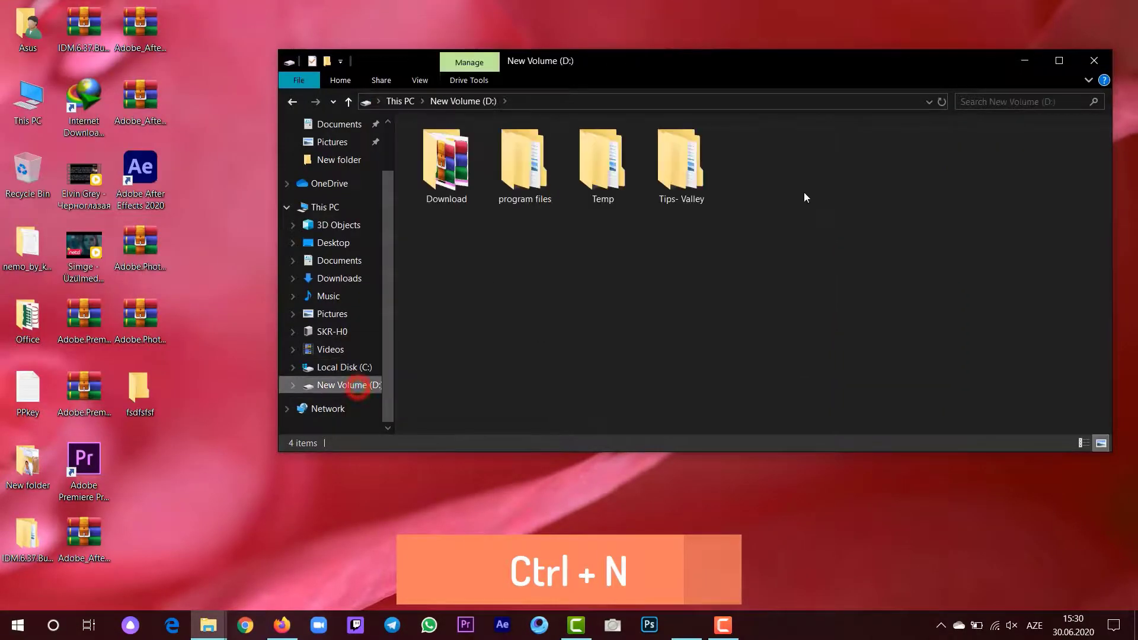
drag(705, 63, 620, 56)
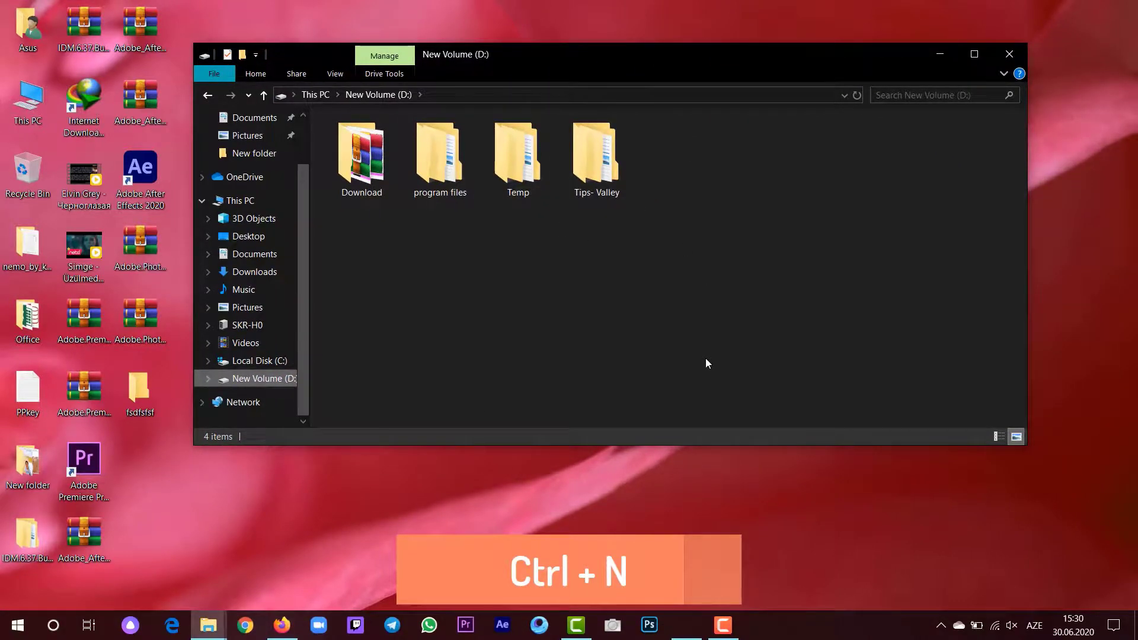
key(ctrl+n)
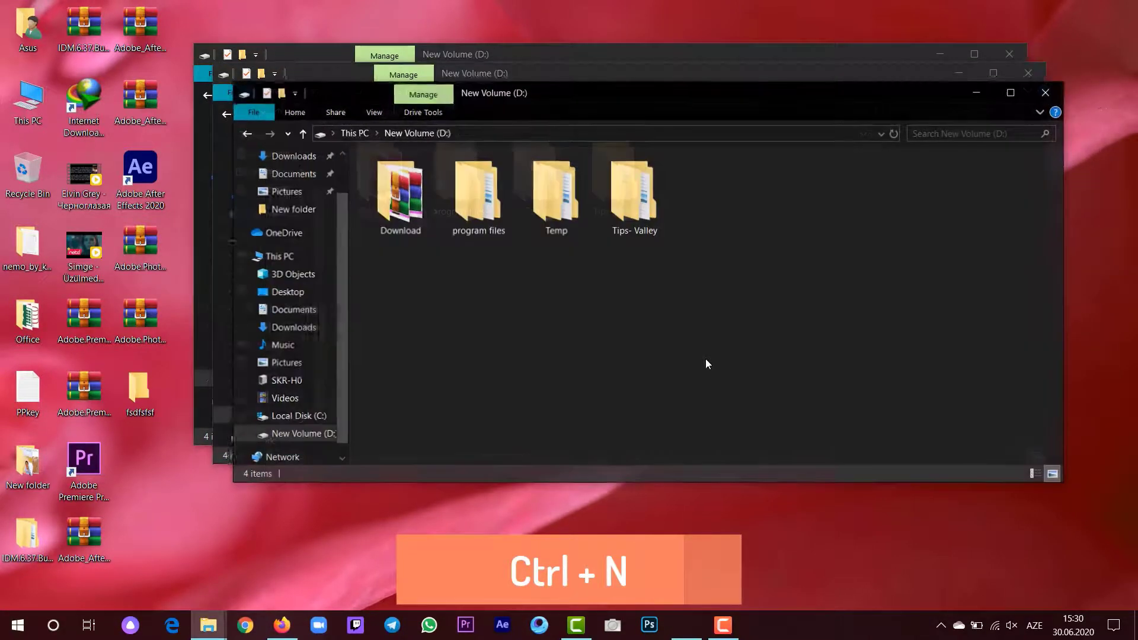
key(ctrl+n)
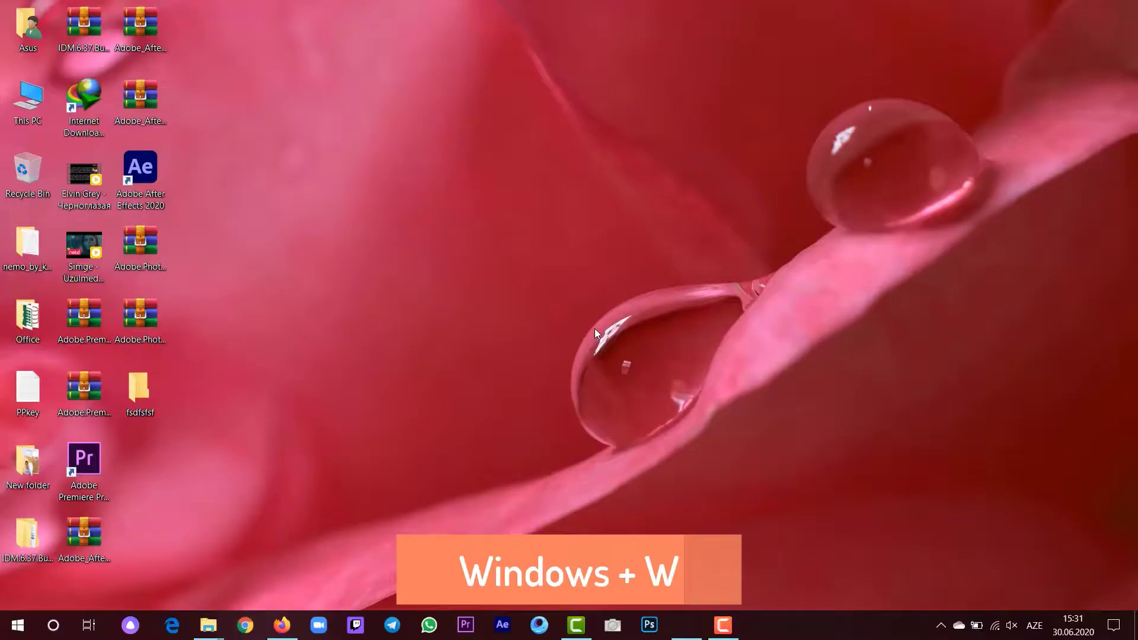
Bring up Windows Ink Workspace with Win+W and open the windmill sketch in Sketchpad.
key(super+w)
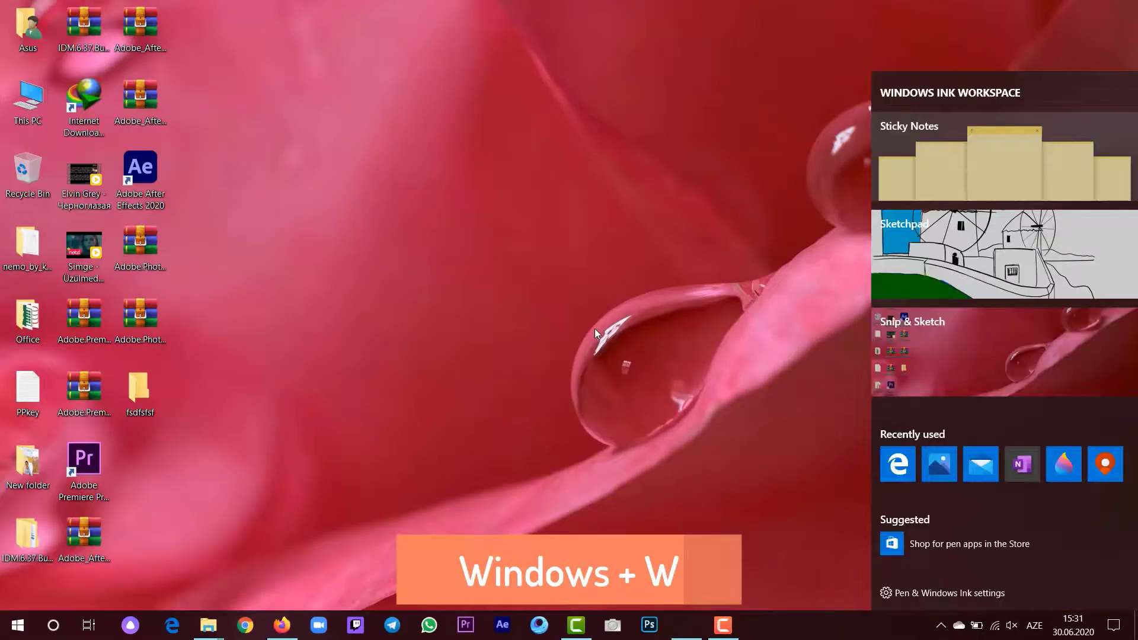
key(super)
key(super)
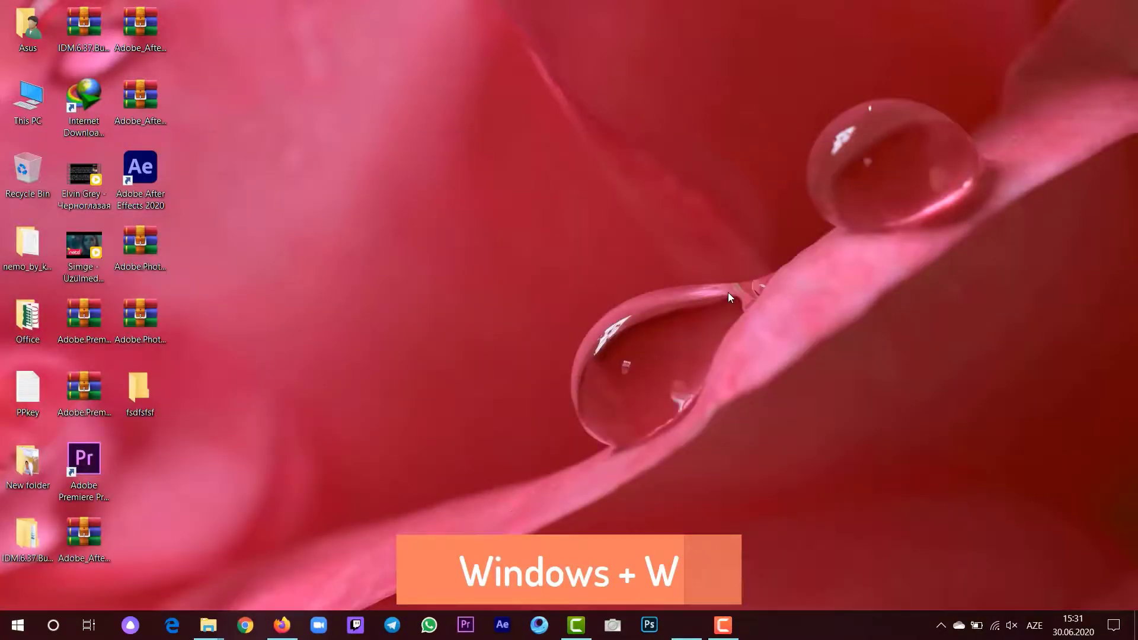
key(super+w)
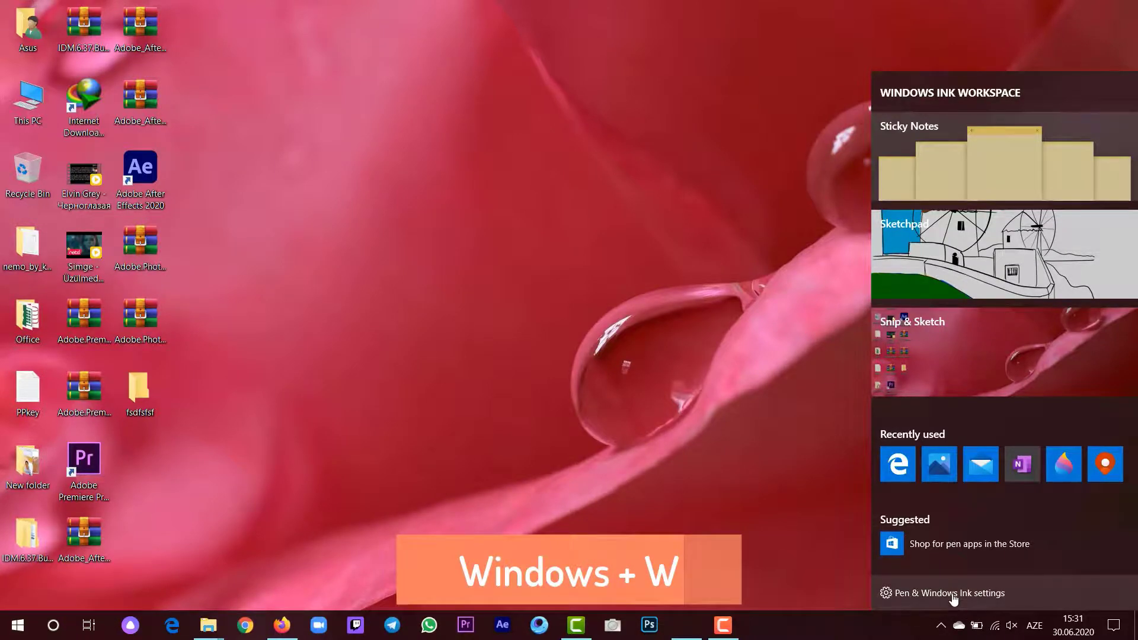
click(967, 230)
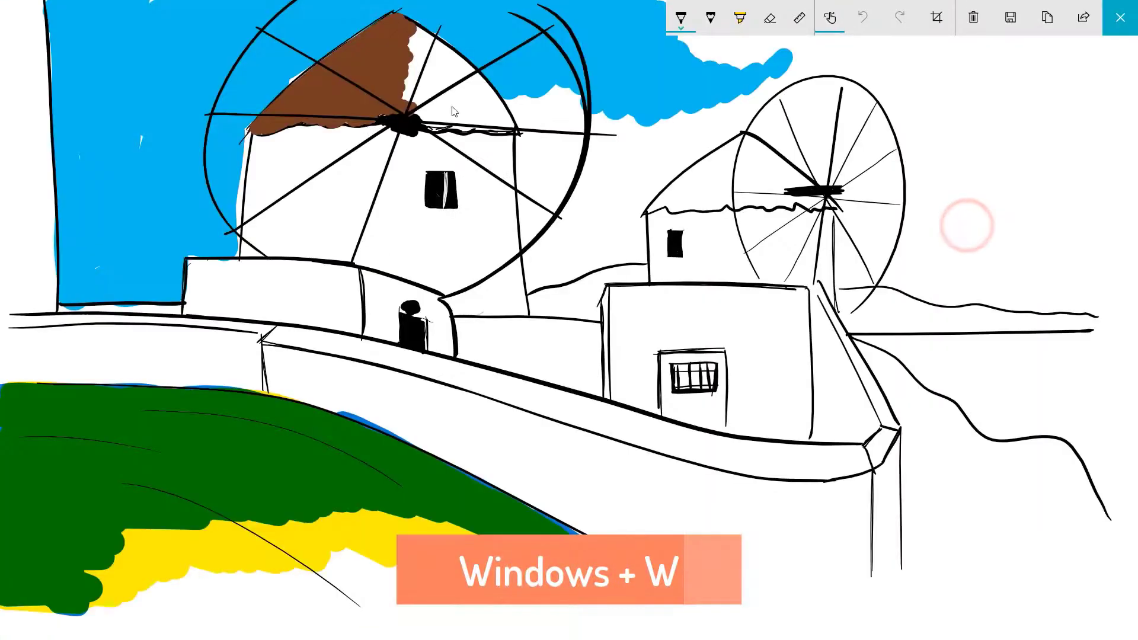
Draw four loose pen strokes across the windmill sketch, then close Sketchpad.
mouse_move(869, 240)
mouse_down()
mouse_move(895, 188)
mouse_move(797, 239)
mouse_up()
drag(663, 217, 503, 219)
drag(590, 359, 669, 169)
drag(651, 382, 650, 327)
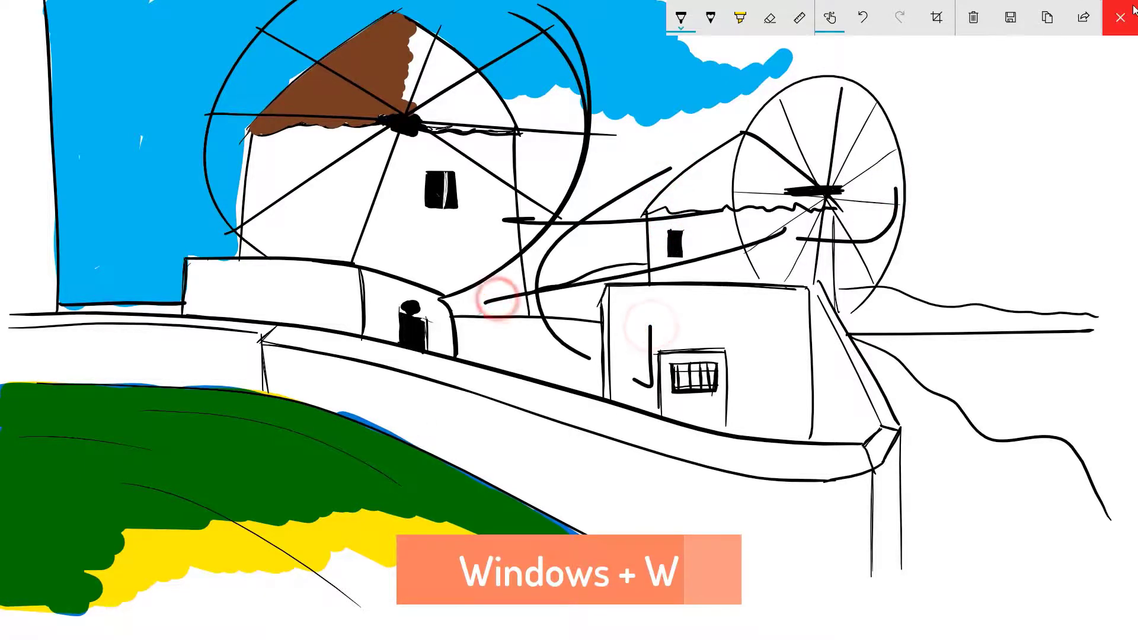
click(1120, 17)
click(635, 161)
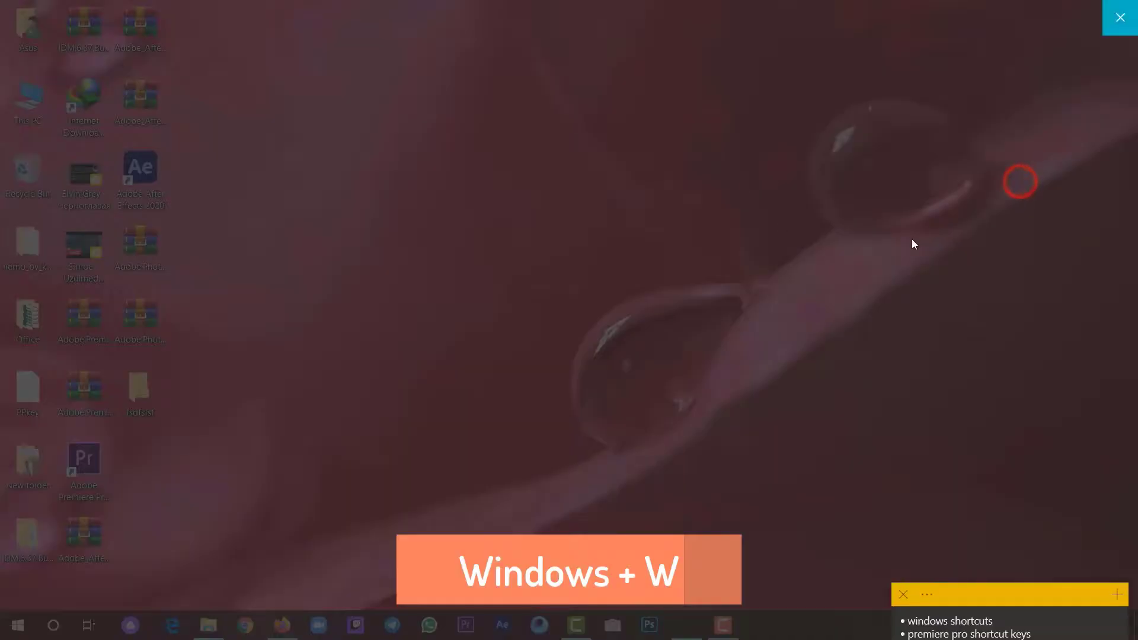
Capture the desktop in Snip & Sketch, scribble red pen strokes on it, and close it.
key(super+w)
click(1047, 343)
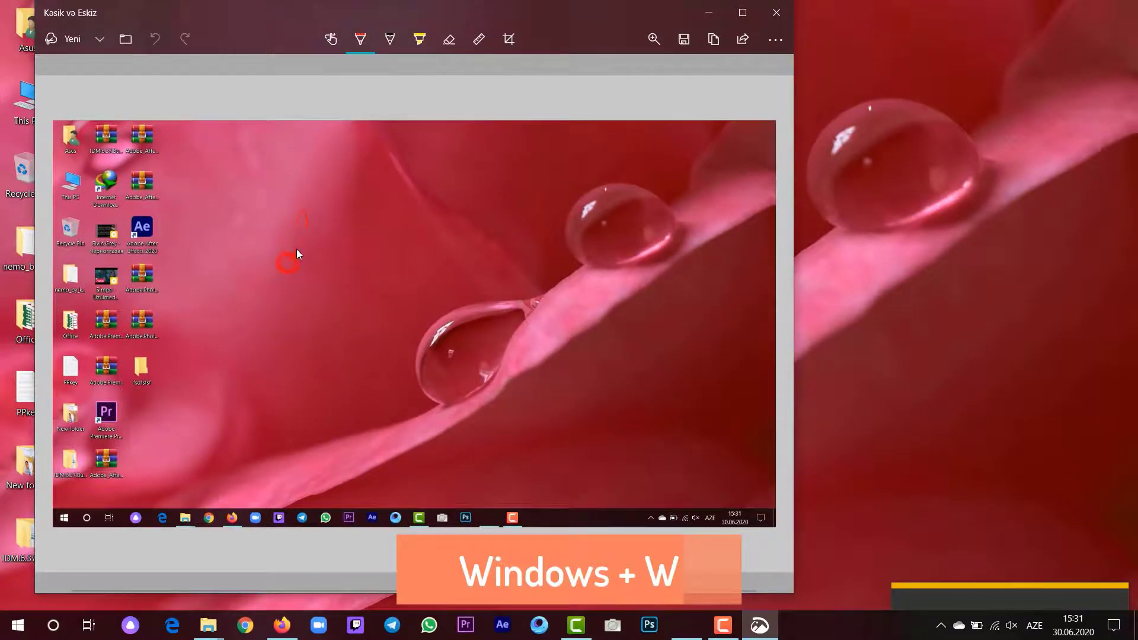
mouse_move(298, 254)
mouse_down()
mouse_move(356, 241)
mouse_move(389, 210)
mouse_up()
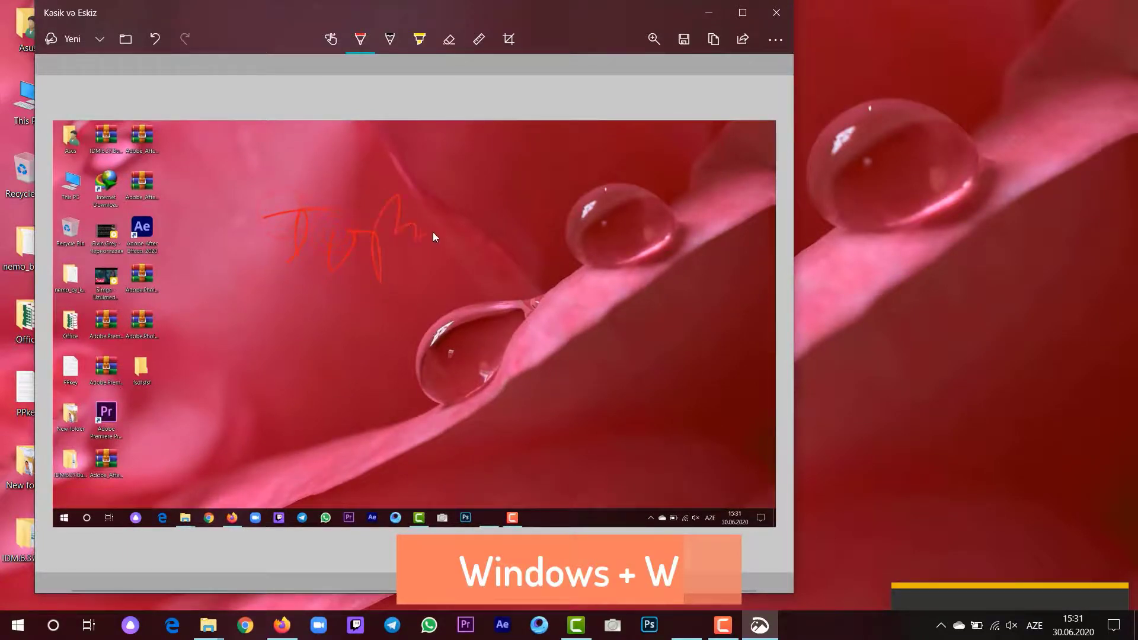
click(775, 11)
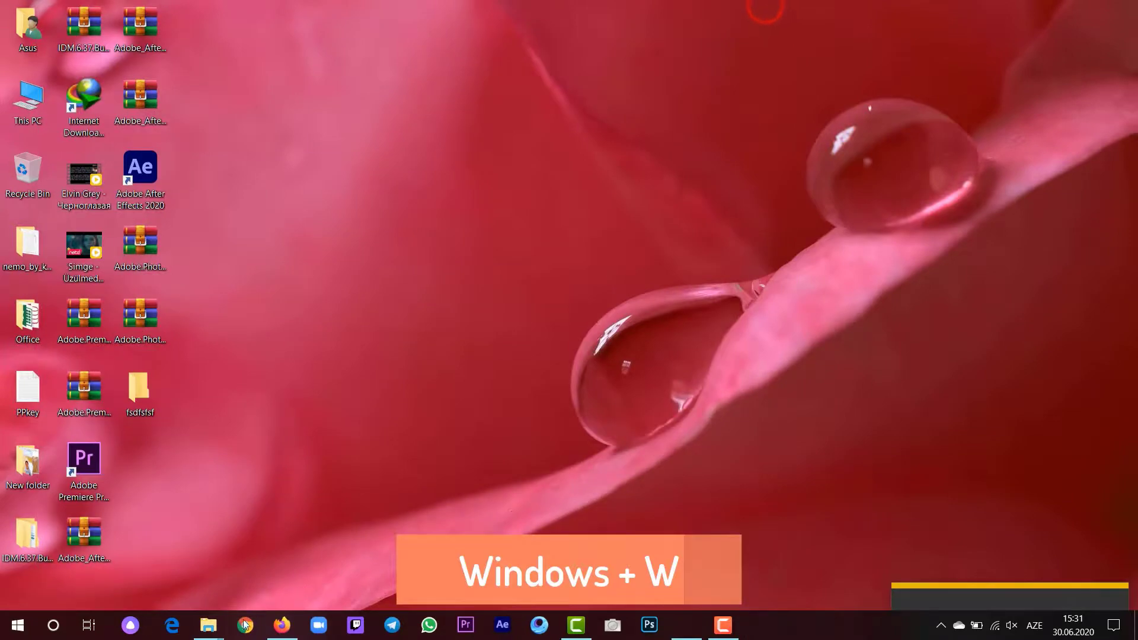
Bring the IDM.6.37.Build.14.Final.Retail_YasDL.com folder forward, capture it in Snip & Sketch, then close.
click(202, 627)
click(234, 587)
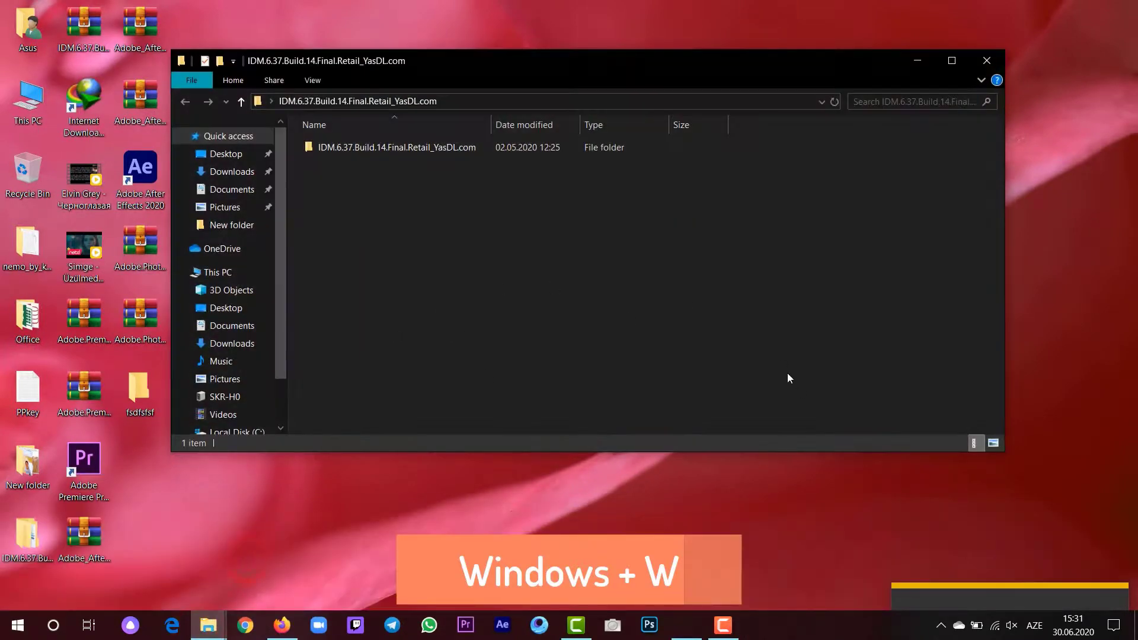
key(super+w)
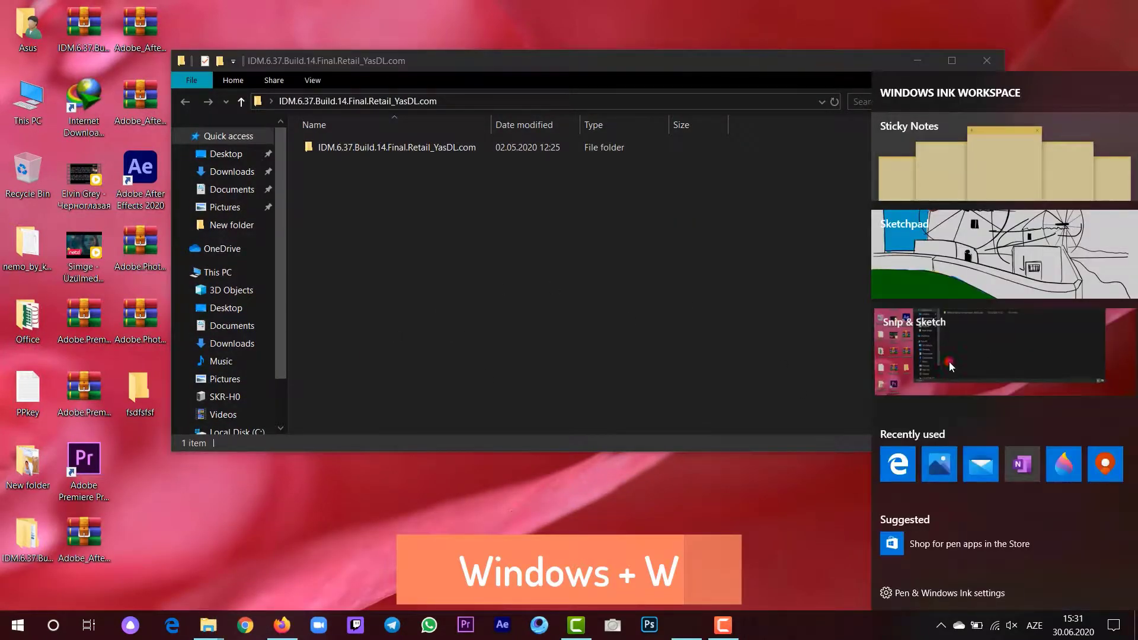
click(948, 362)
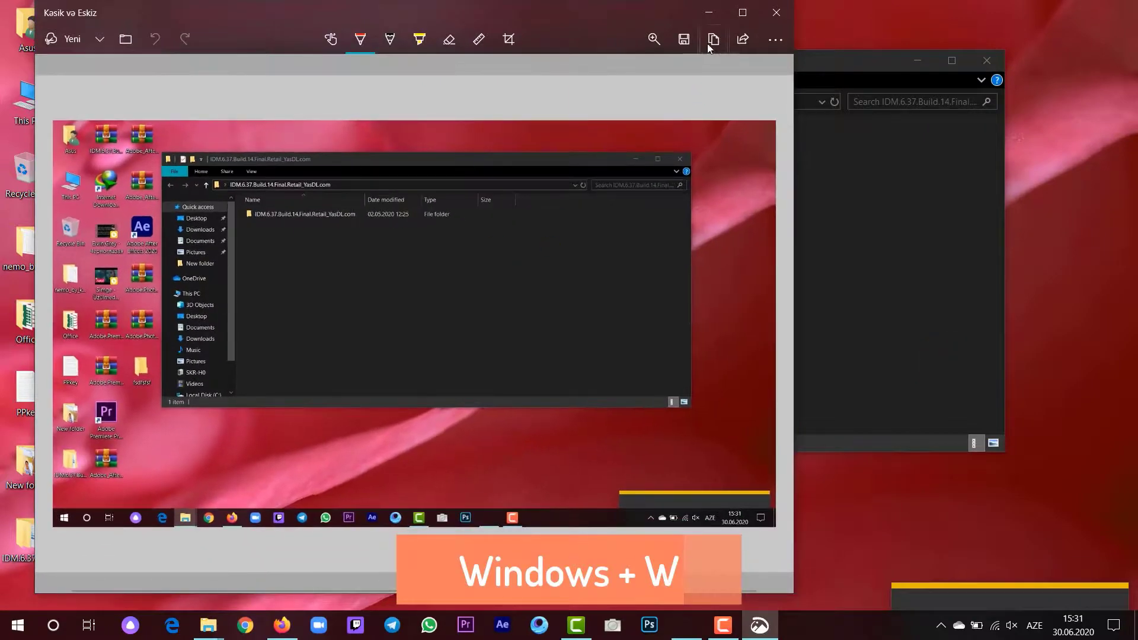
click(777, 13)
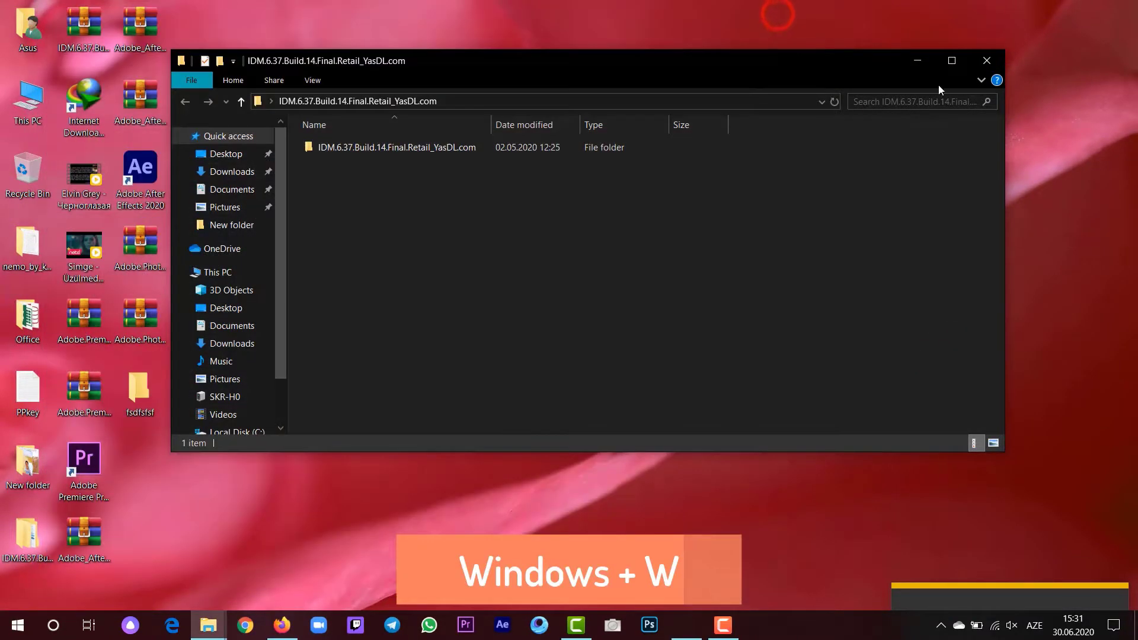
Close the File Explorer window and dismiss the Windows Ink Workspace panel.
click(976, 62)
key(super+w)
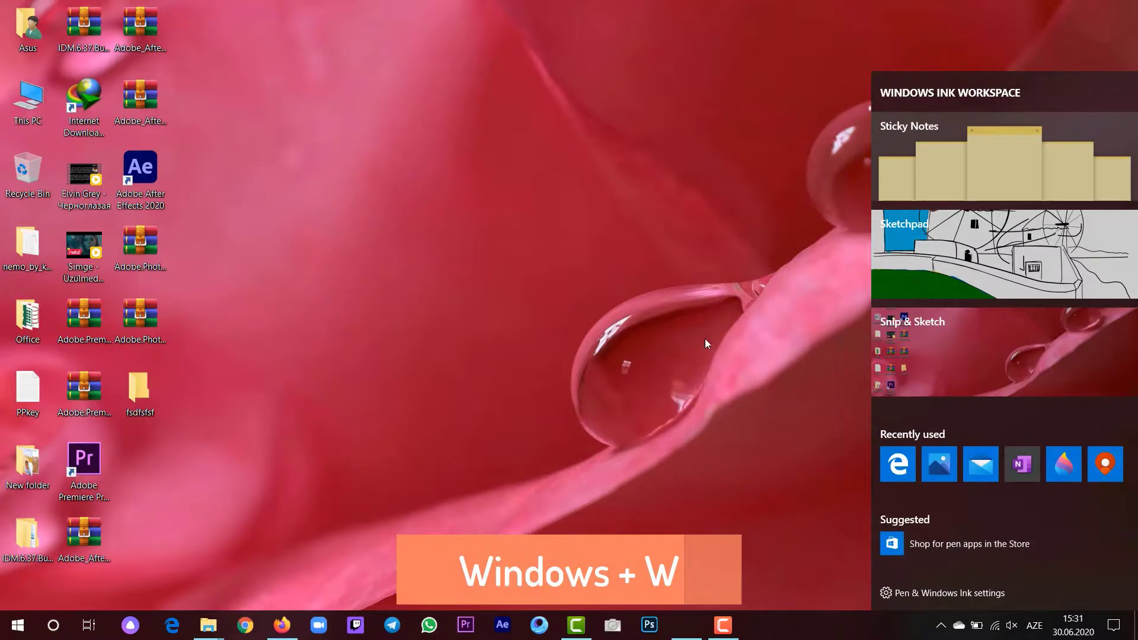
click(663, 271)
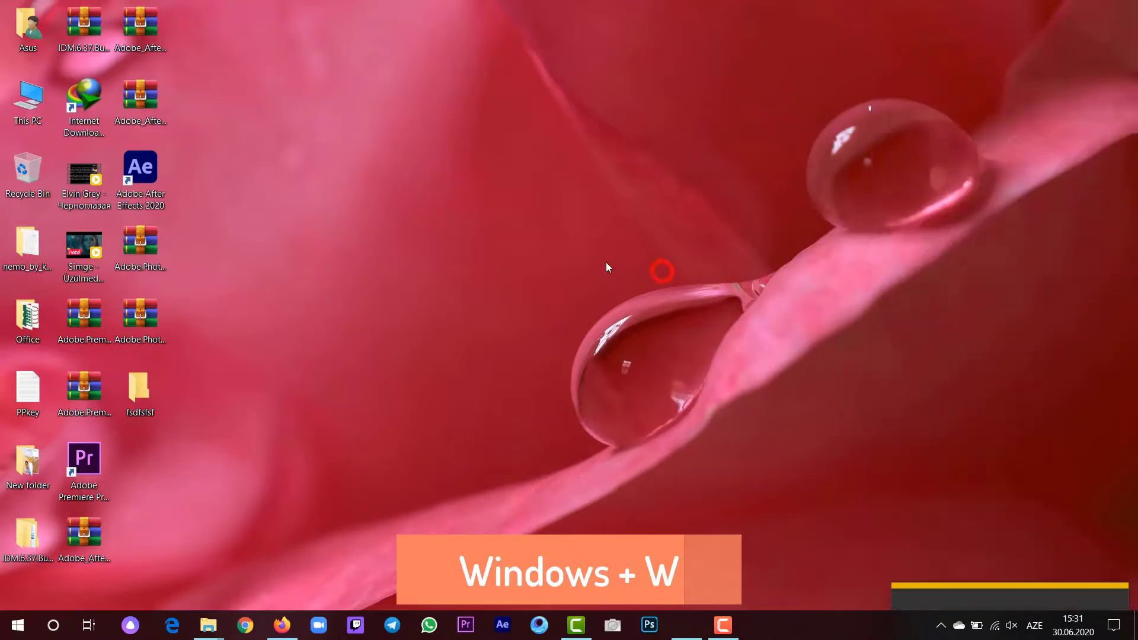